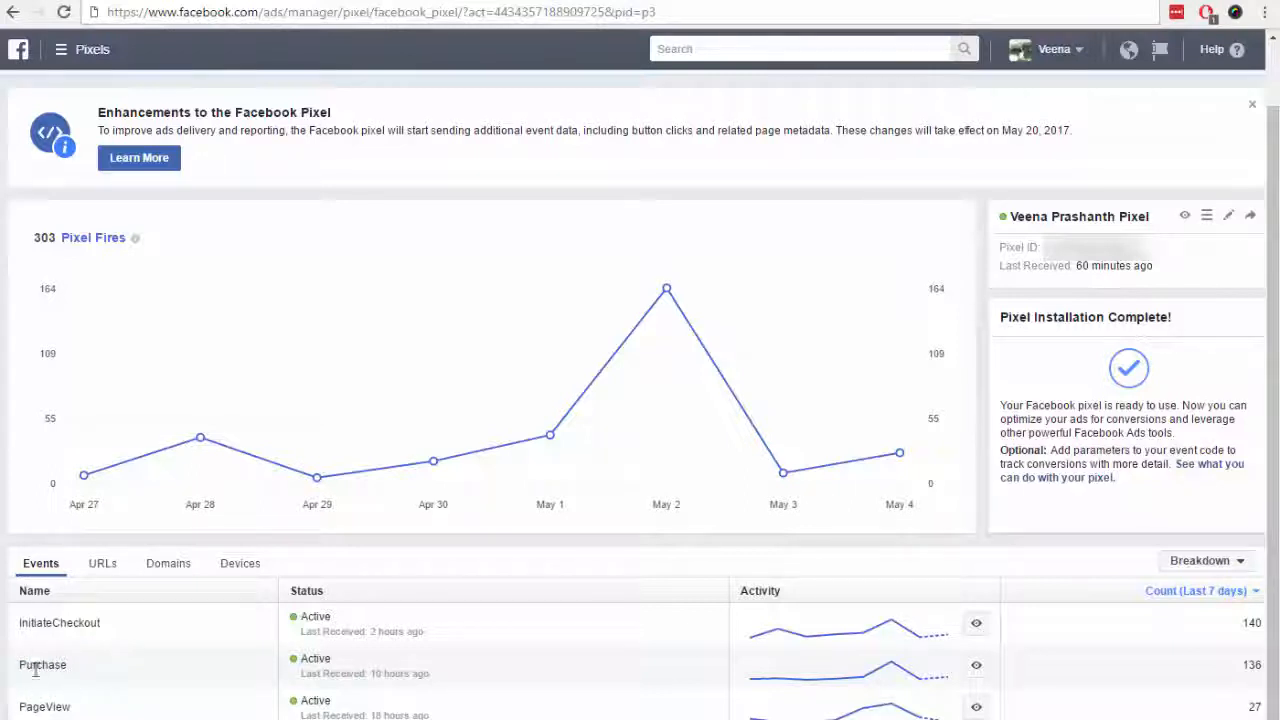
Inspect the Purchase event on the Facebook pixel page and save the Facebook Pixel ID in SmartPayCart's tracking settings
{"action": "left_click", "coordinate": [976, 668]}
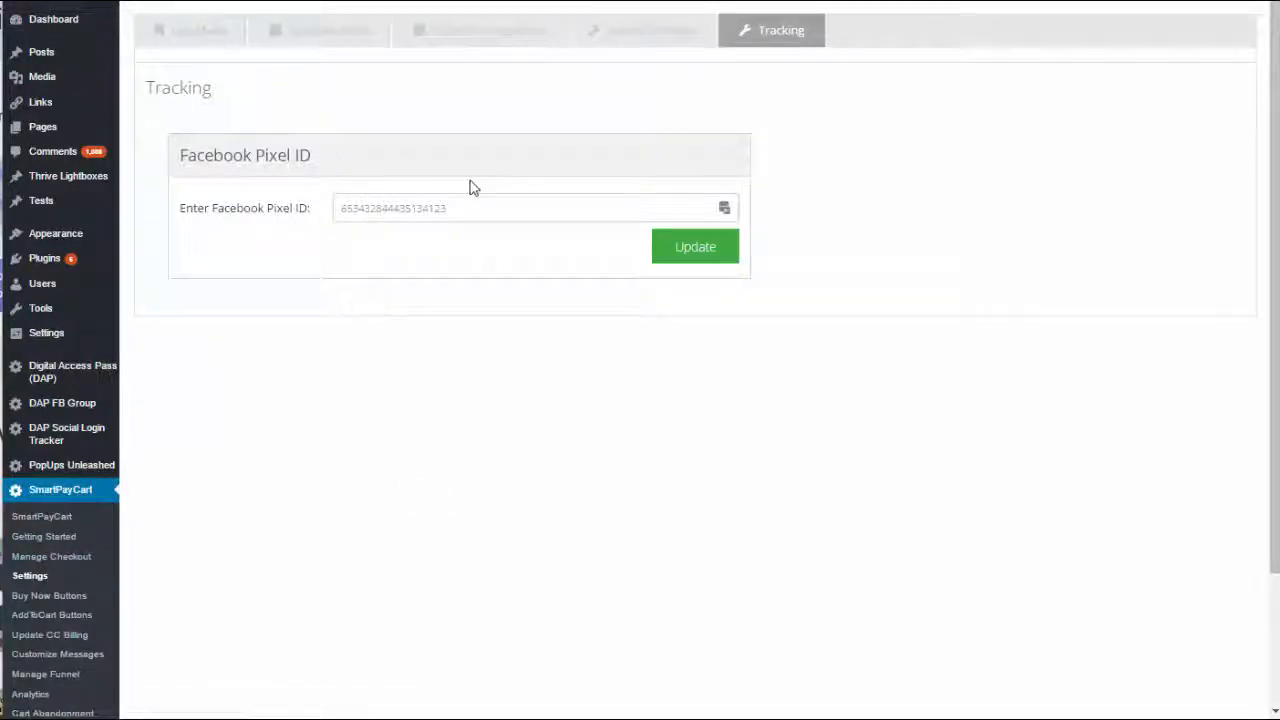
{"action": "left_click", "coordinate": [697, 246]}
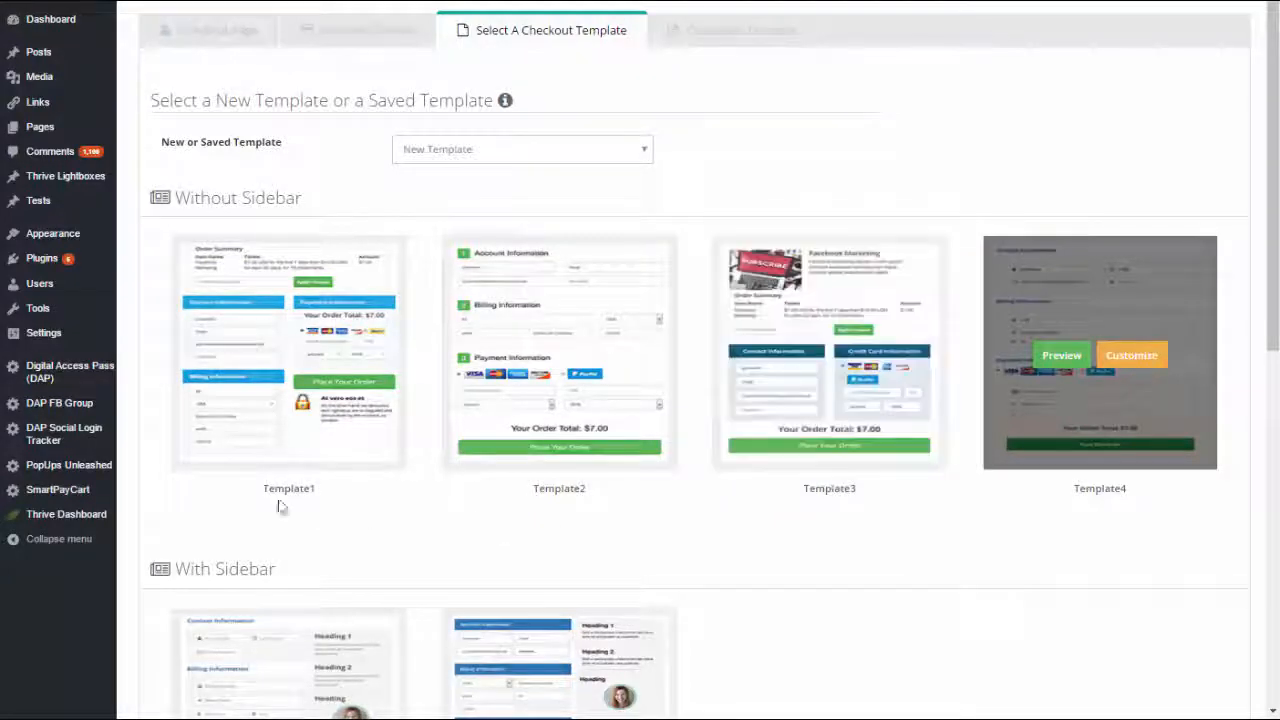
Look over the Facebook Marketing checkout page and inspect the Purchase event's details on the Facebook pixel page
{"action": "mouse_move", "coordinate": [90, 490]}
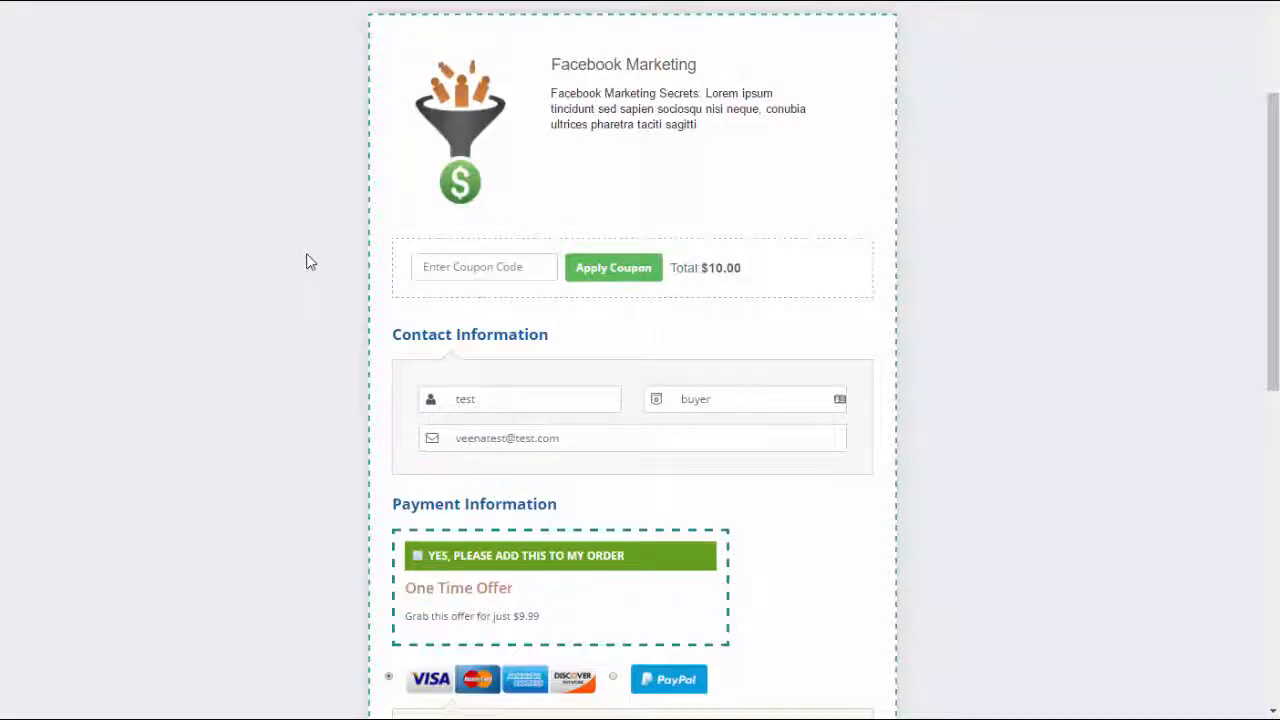
{"action": "scroll", "coordinate": [308, 262], "scroll_direction": "down", "scroll_amount": 3}
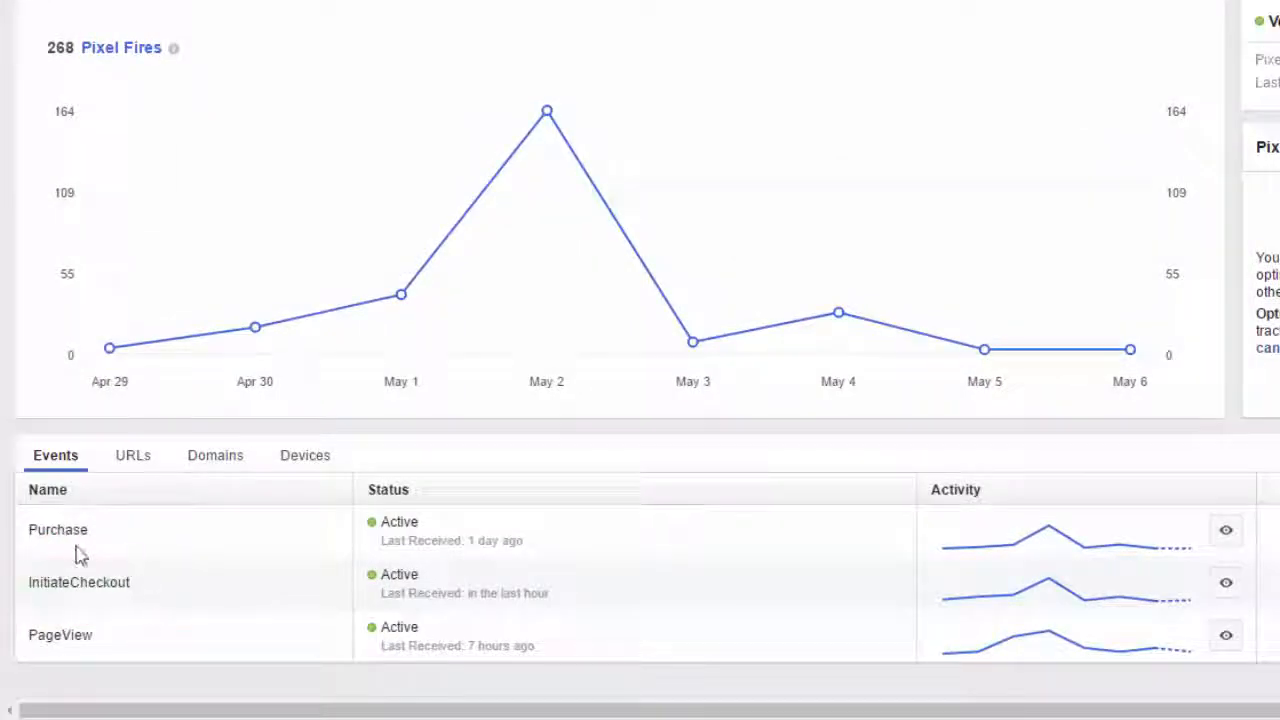
{"action": "left_click", "coordinate": [1234, 541]}
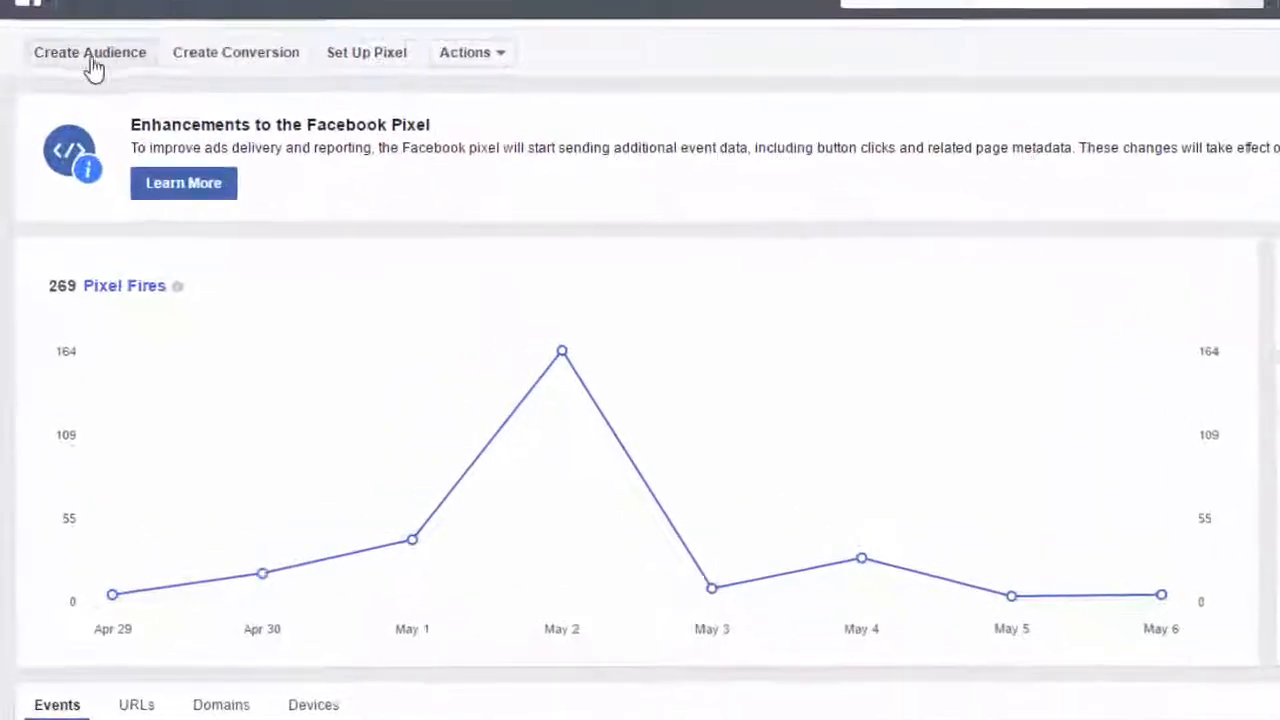
Start a new audience from the pixel with its website traffic set to Custom Combination
{"action": "left_click", "coordinate": [91, 56]}
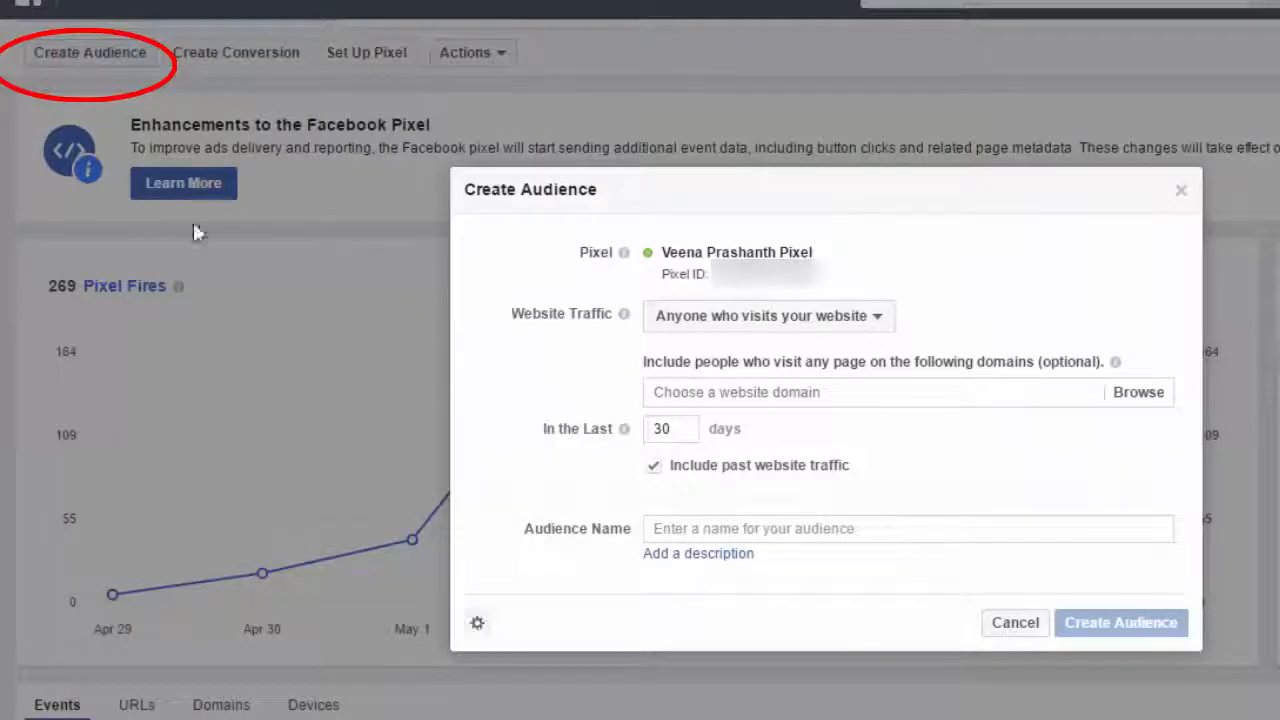
{"action": "left_click", "coordinate": [700, 316]}
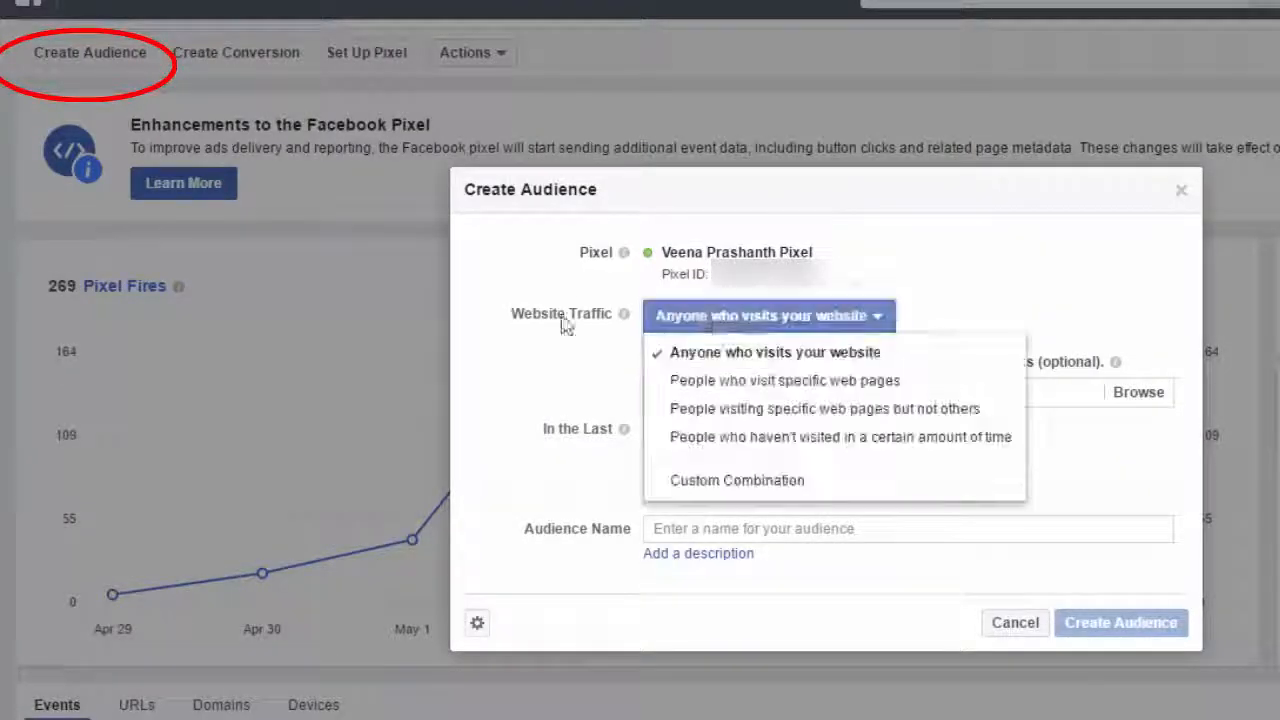
{"action": "left_click", "coordinate": [745, 482]}
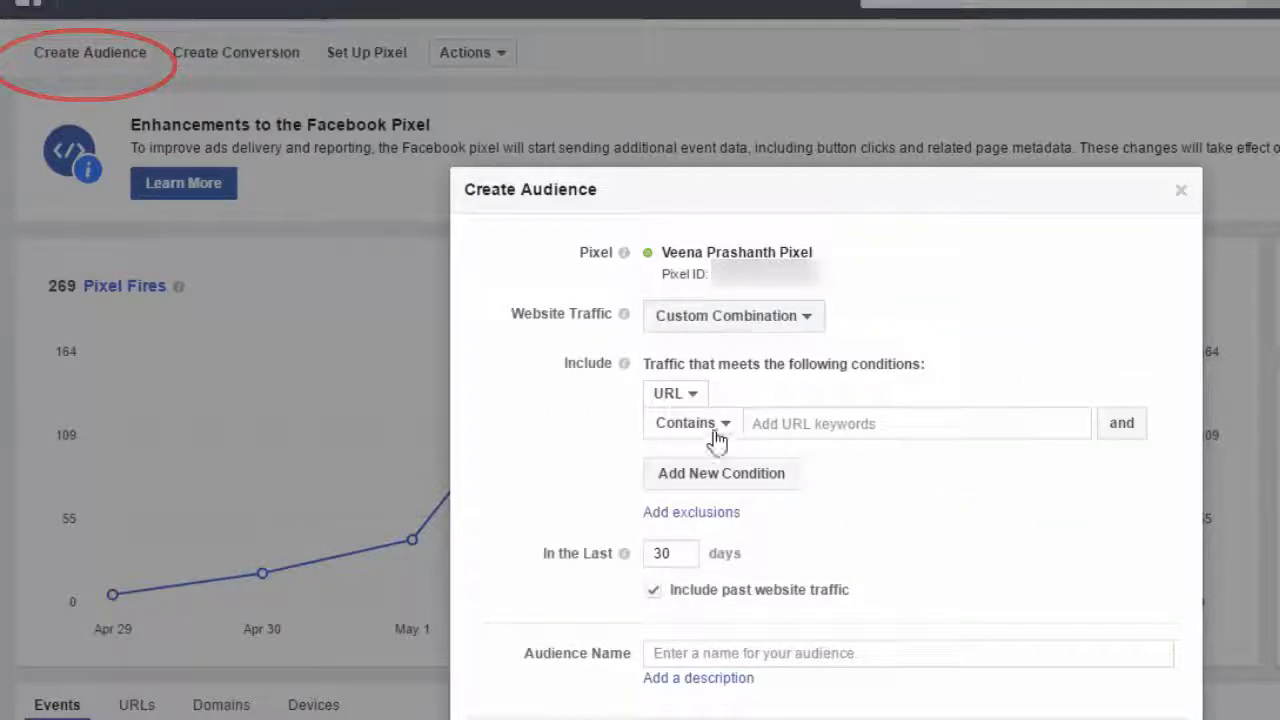
Include traffic that meets the InitiateCheckout event and add a content_name parameter to that condition
{"action": "left_click", "coordinate": [684, 396]}
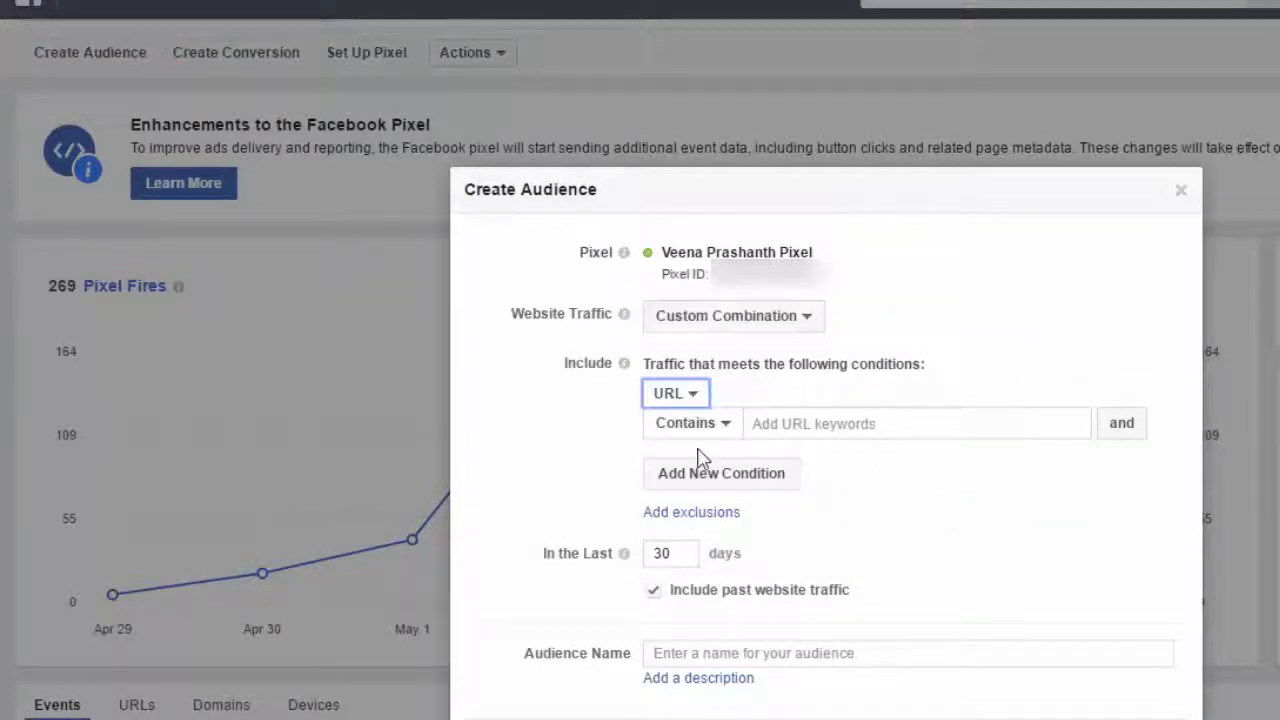
{"action": "left_click", "coordinate": [692, 392]}
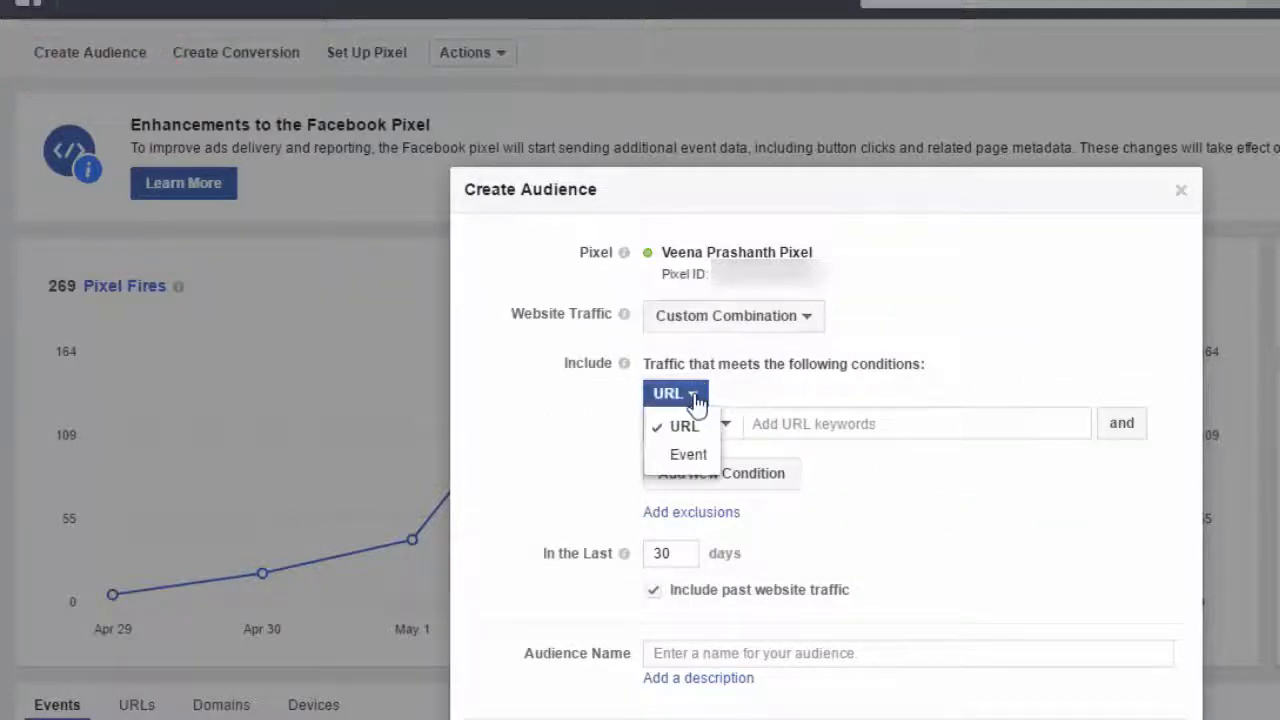
{"action": "left_click", "coordinate": [700, 455]}
{"action": "left_click", "coordinate": [823, 425]}
{"action": "left_click", "coordinate": [777, 464]}
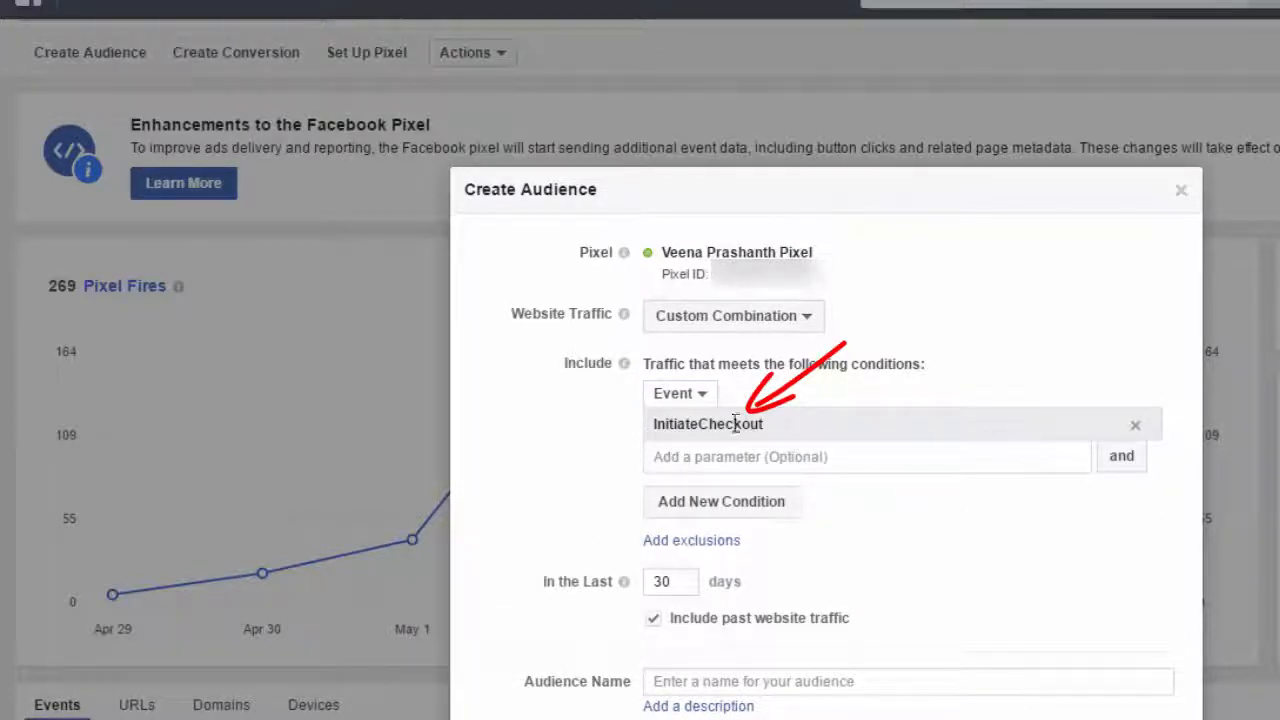
{"action": "left_click", "coordinate": [752, 458]}
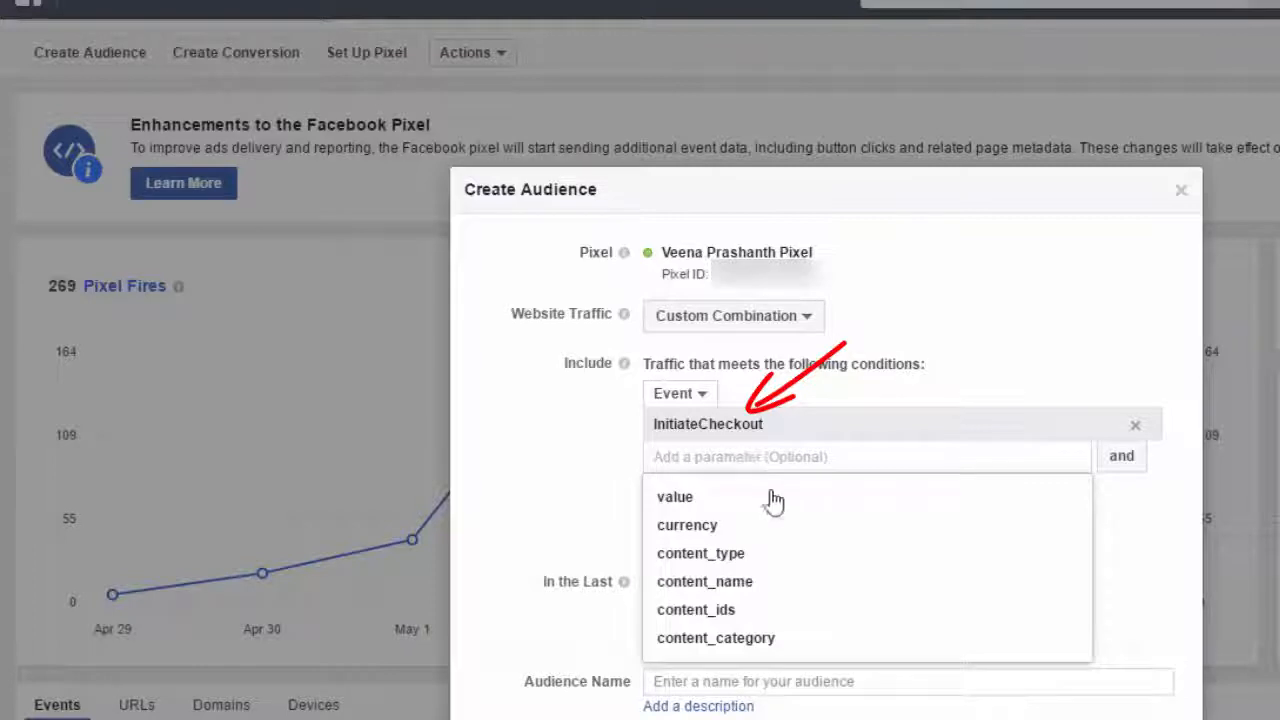
{"action": "left_click", "coordinate": [752, 583]}
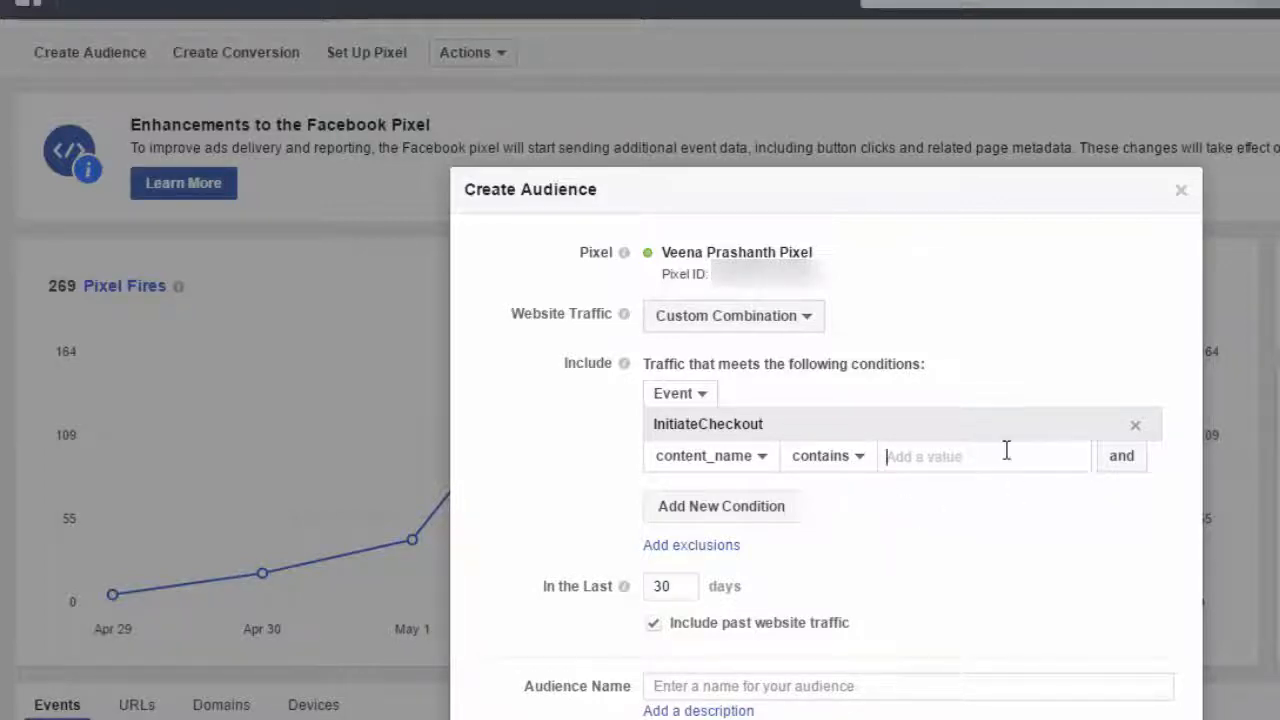
Add an exclusion for traffic that meets the Purchase event and choose a parameter for it
{"action": "left_click", "coordinate": [697, 546]}
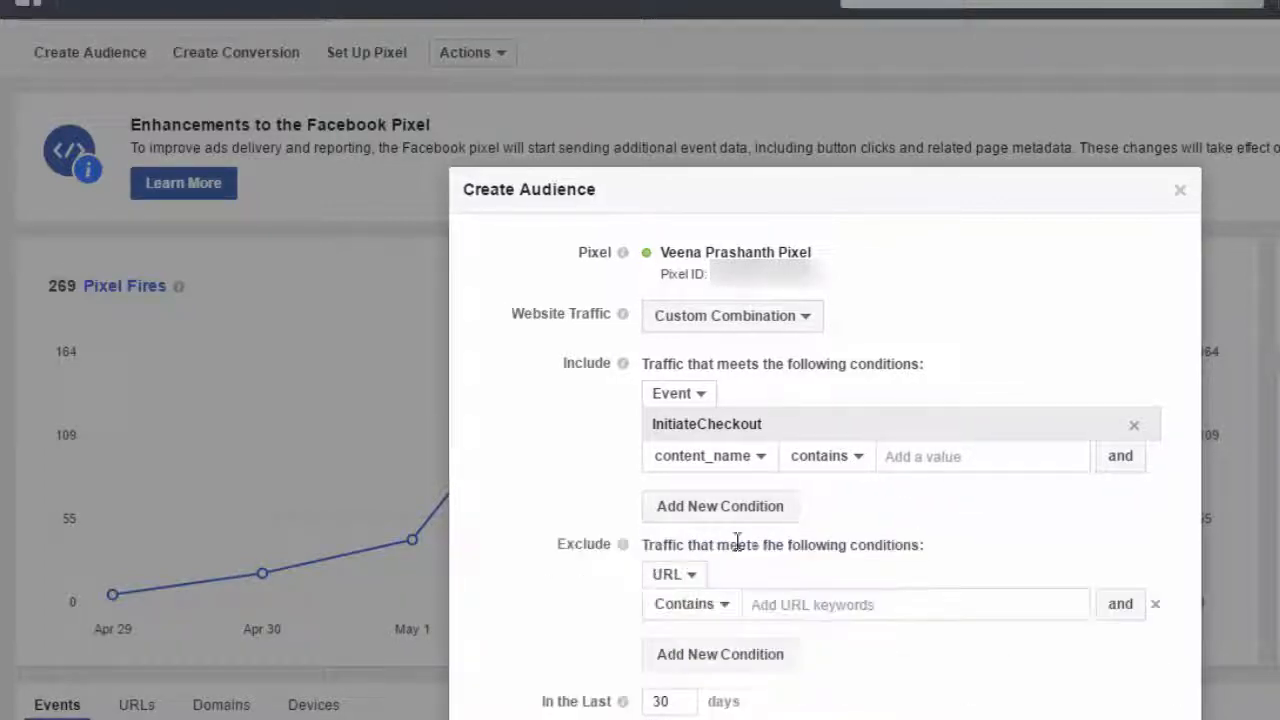
{"action": "left_click", "coordinate": [686, 578]}
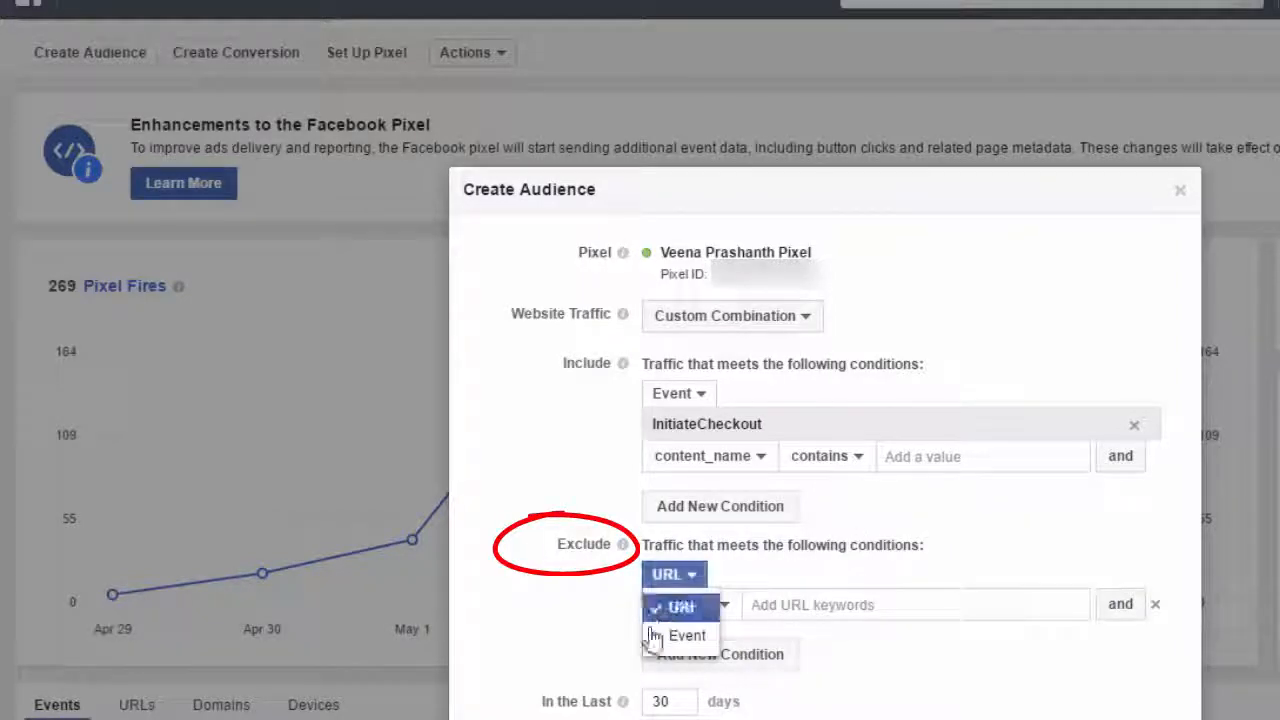
{"action": "left_click", "coordinate": [681, 636]}
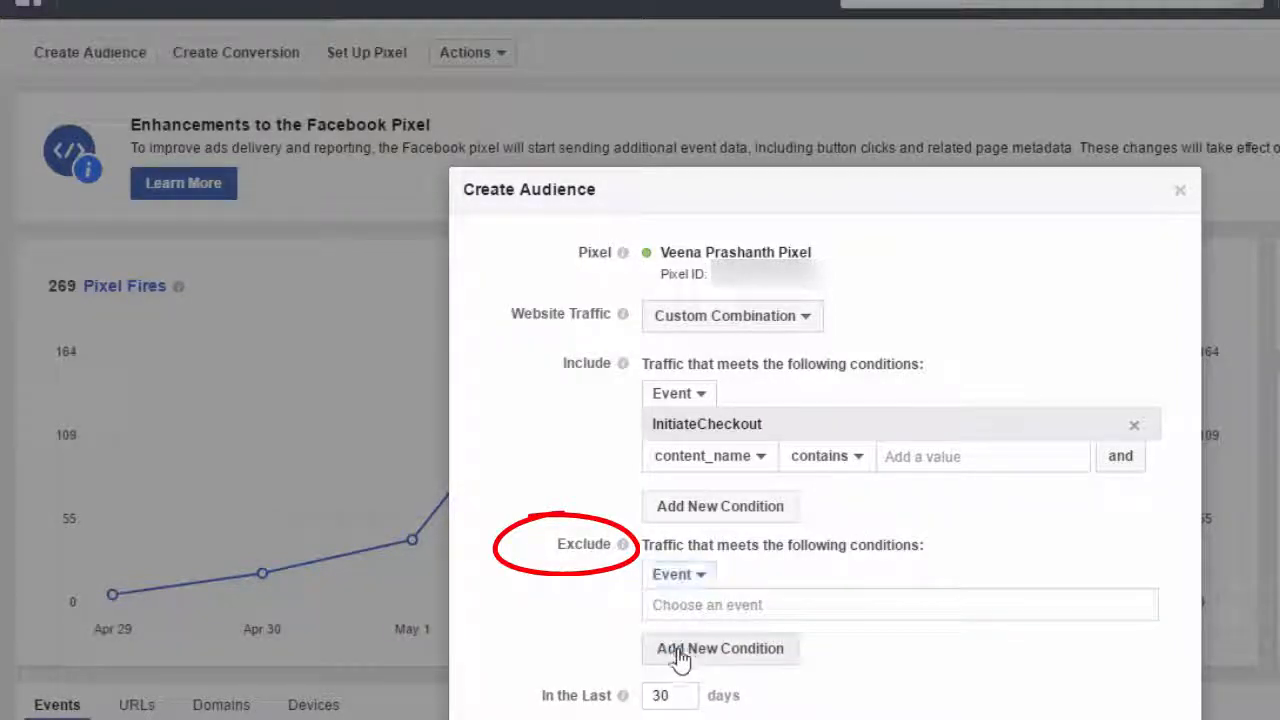
{"action": "left_click", "coordinate": [750, 604]}
{"action": "left_click", "coordinate": [723, 697]}
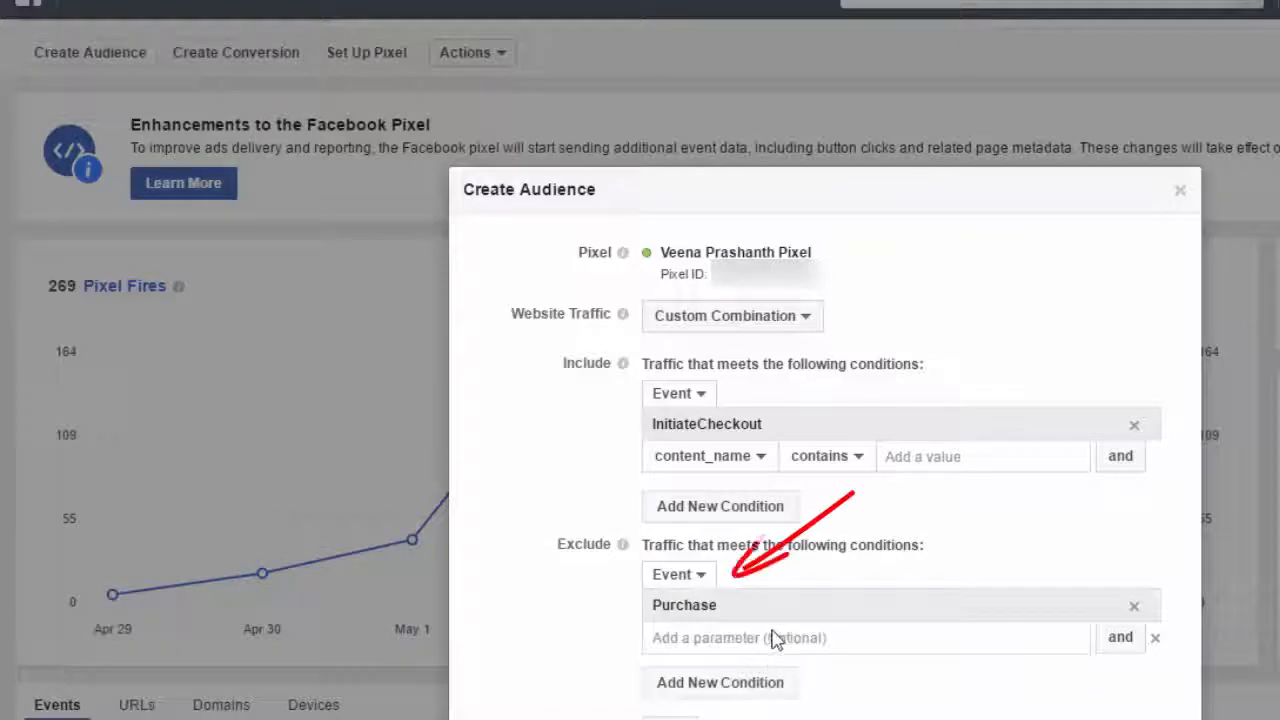
{"action": "left_click", "coordinate": [777, 638]}
{"action": "left_click", "coordinate": [868, 719]}
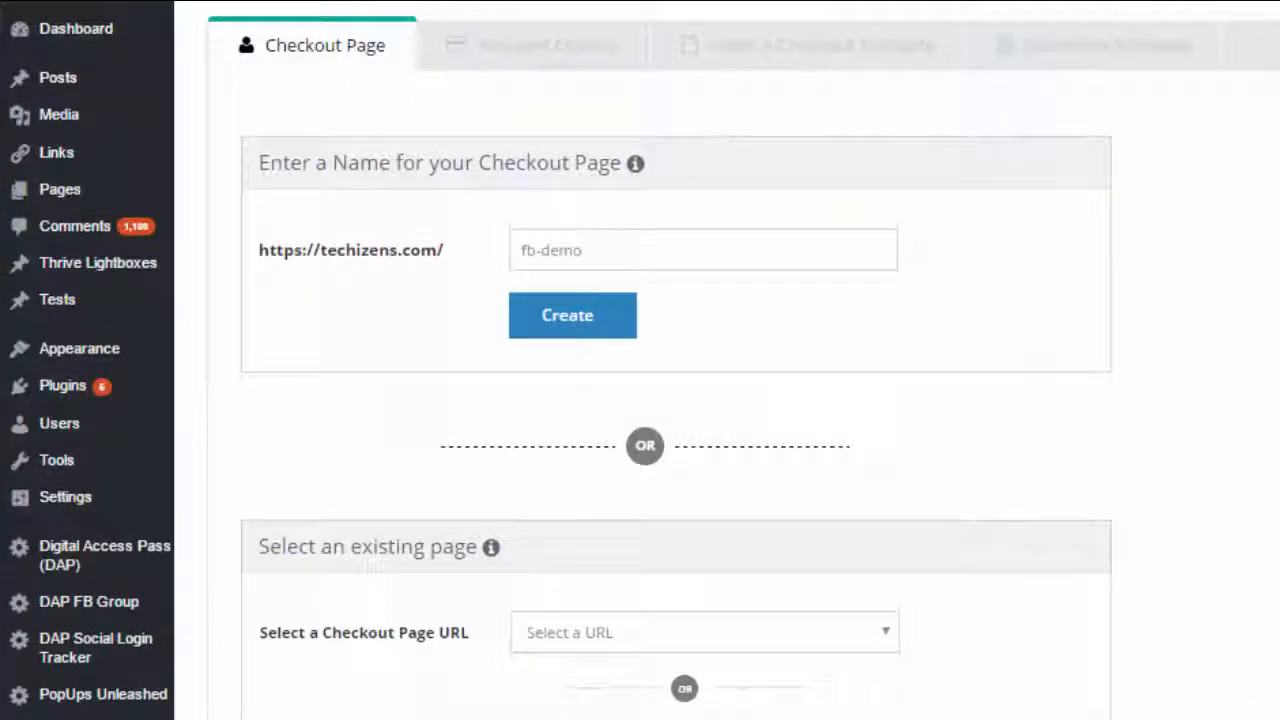
Open SmartPayCart's checkout management and go through the payment options to the checkout template selection
{"action": "mouse_move", "coordinate": [100, 718]}
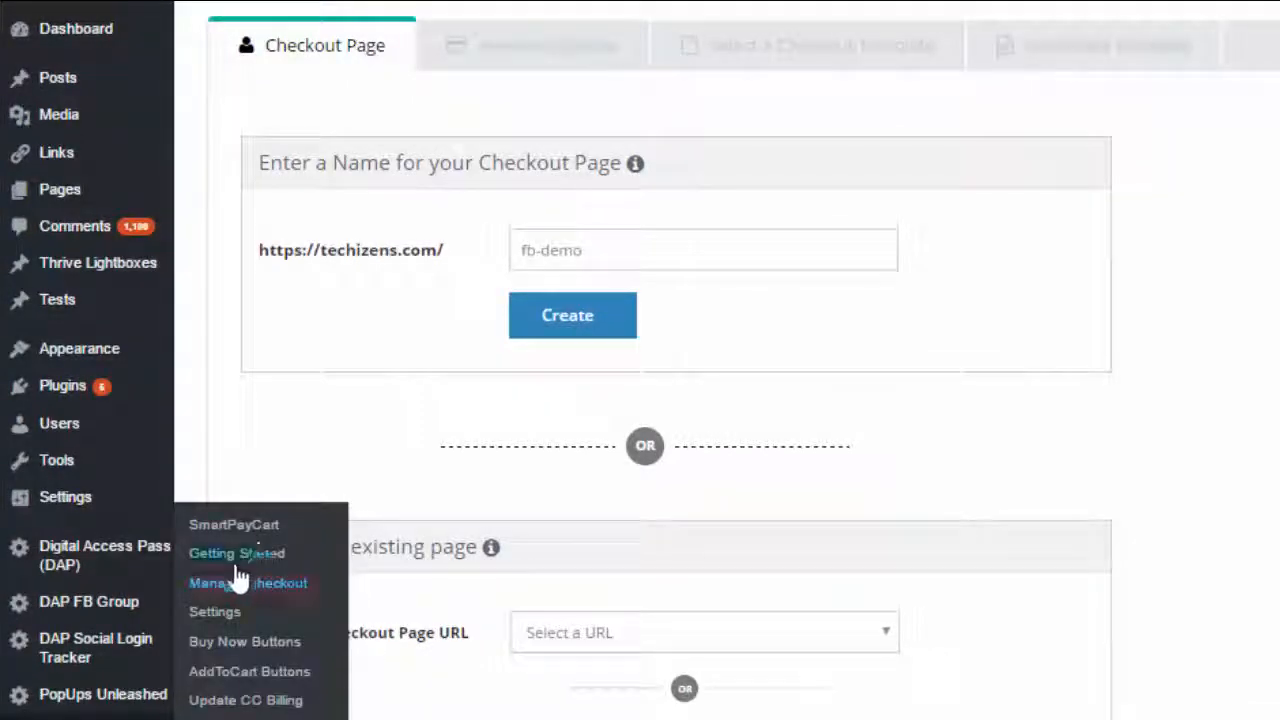
{"action": "left_click", "coordinate": [267, 588]}
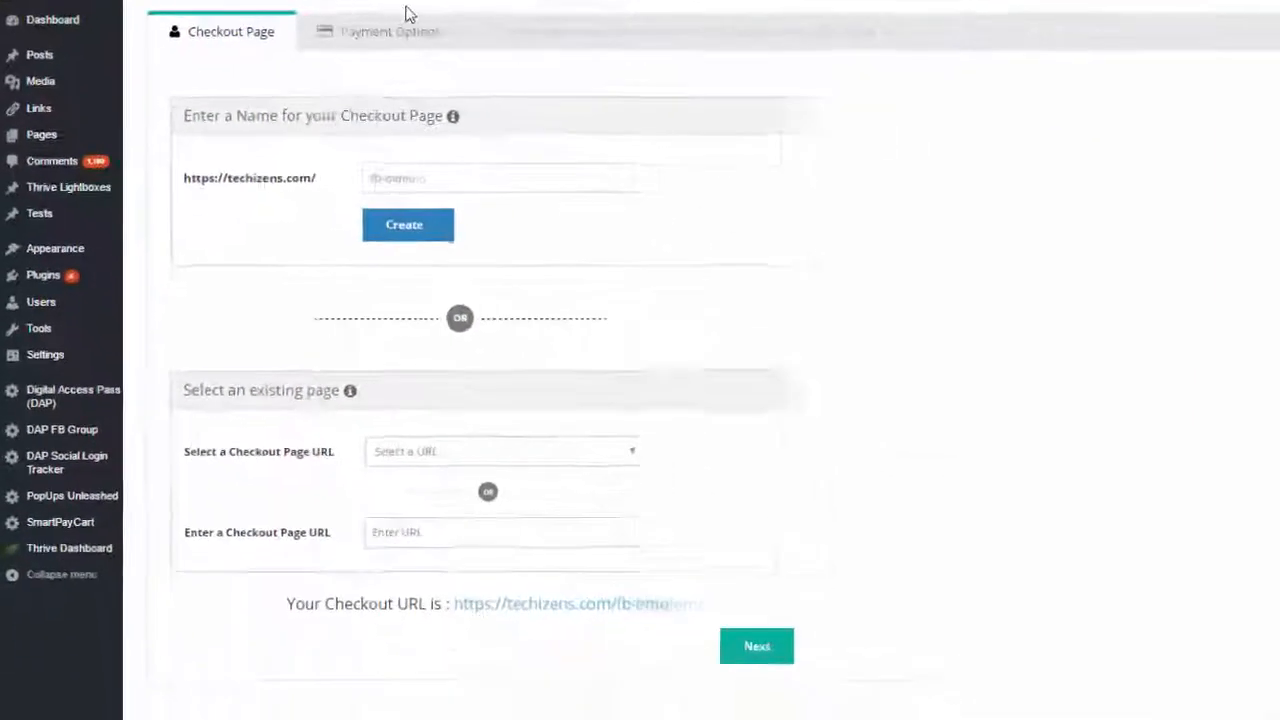
{"action": "left_click", "coordinate": [368, 29]}
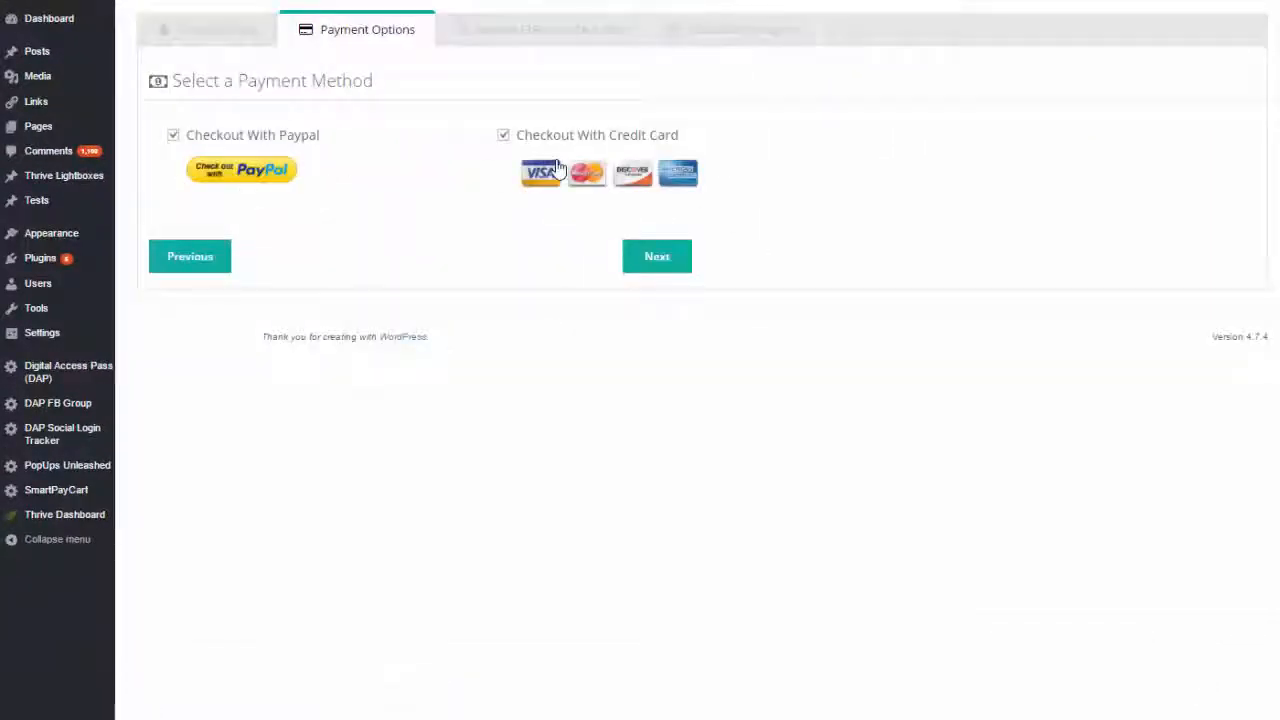
{"action": "left_click", "coordinate": [566, 33]}
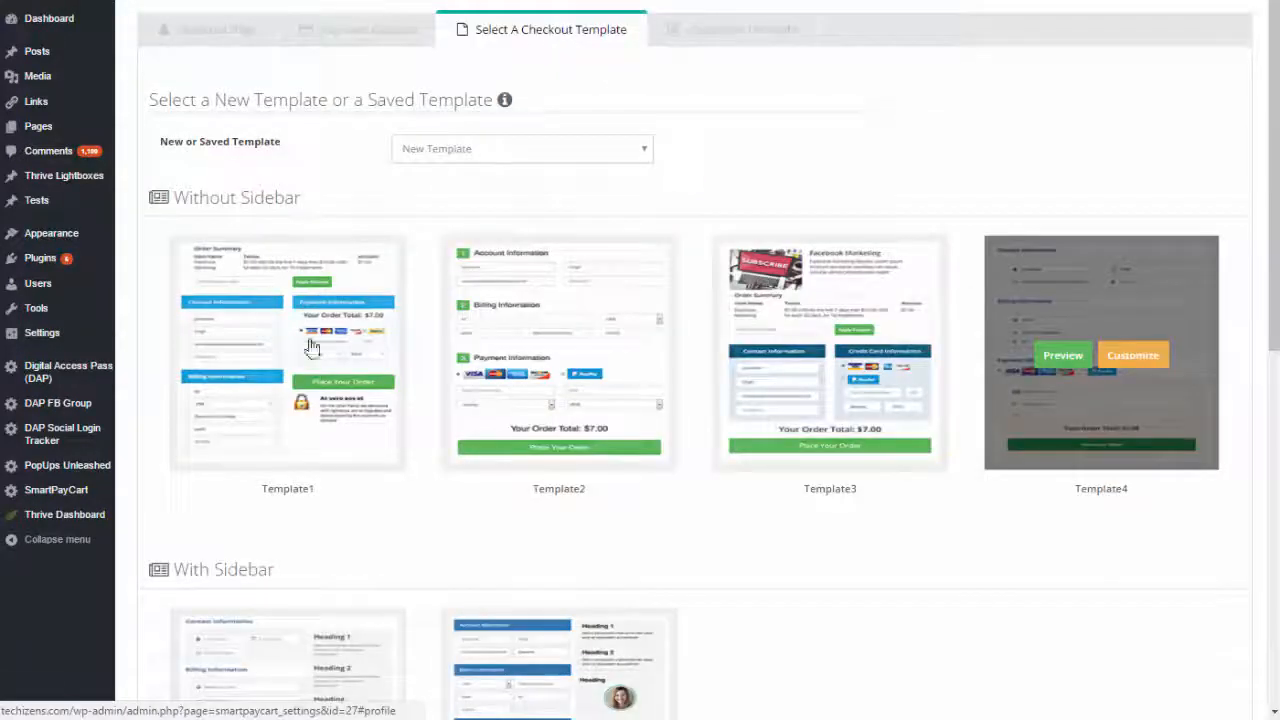
Open Template4 for customization and look over its checkout form, style settings and template fields
{"action": "scroll", "coordinate": [1012, 547], "scroll_direction": "down", "scroll_amount": 2}
{"action": "scroll", "coordinate": [831, 386], "scroll_direction": "up", "scroll_amount": 2}
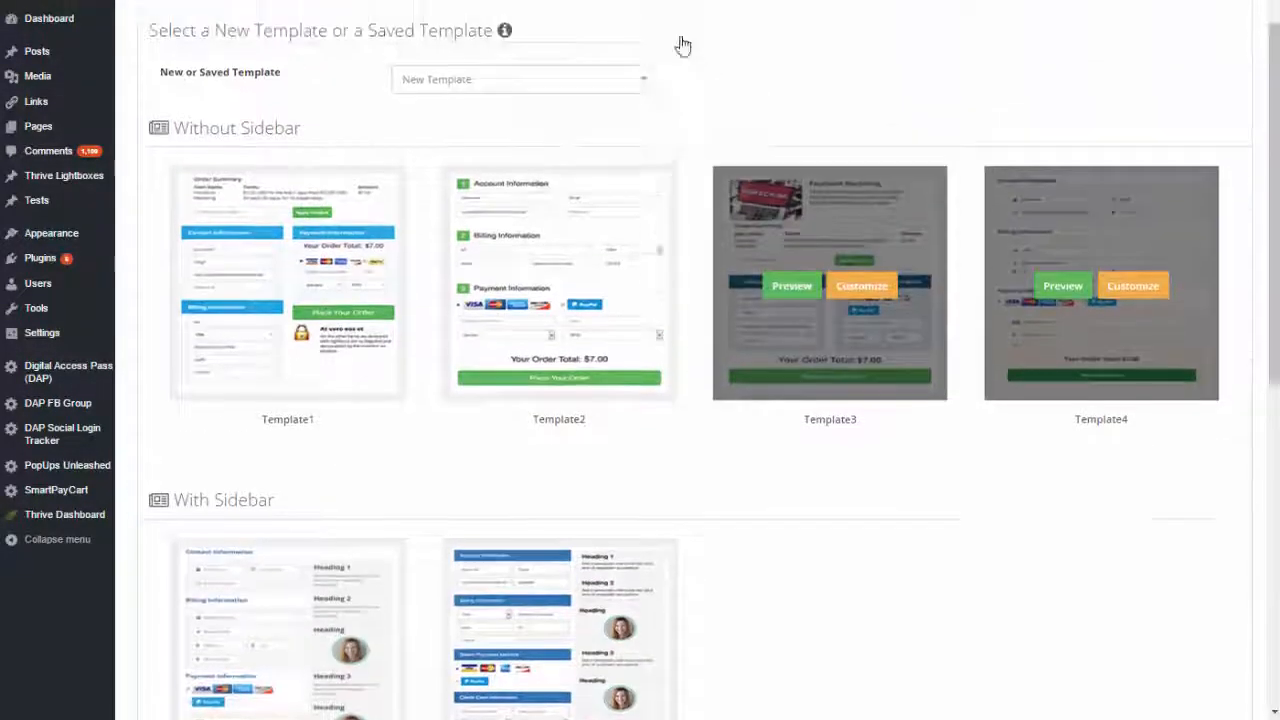
{"action": "left_click", "coordinate": [1133, 355]}
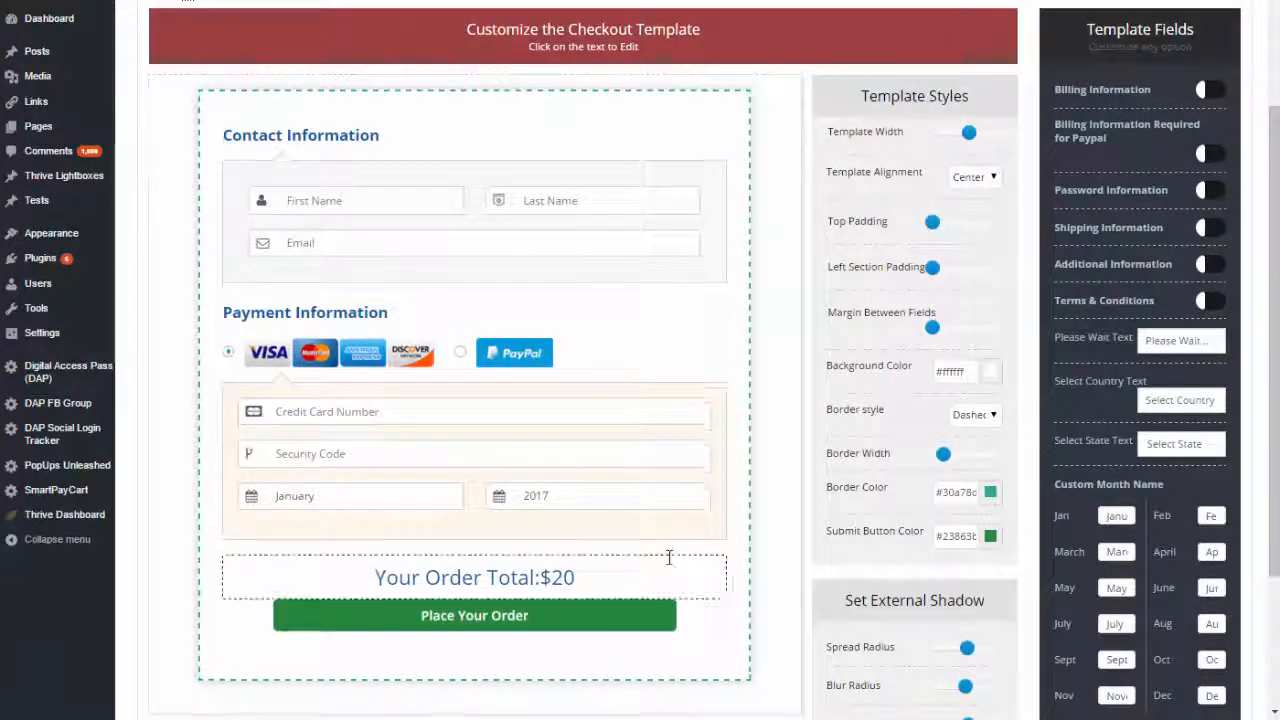
{"action": "scroll", "coordinate": [760, 450], "scroll_direction": "down", "scroll_amount": 3}
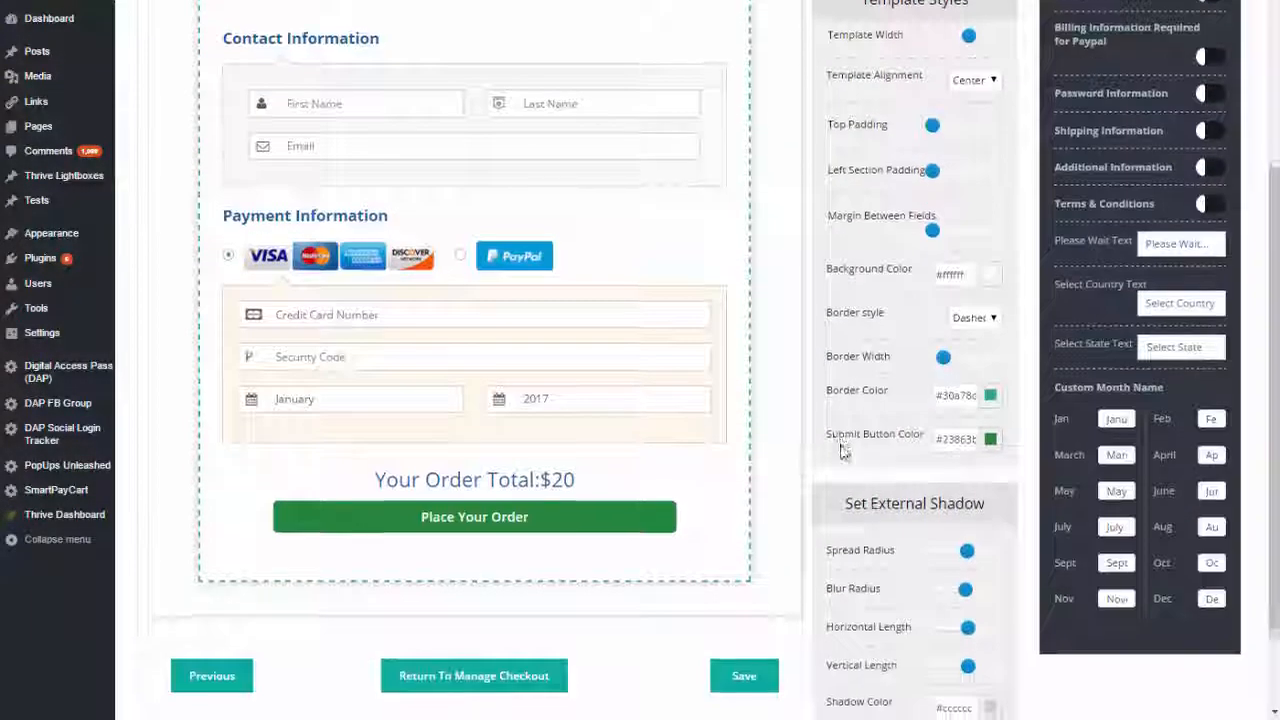
{"action": "scroll", "coordinate": [525, 424], "scroll_direction": "up", "scroll_amount": 4}
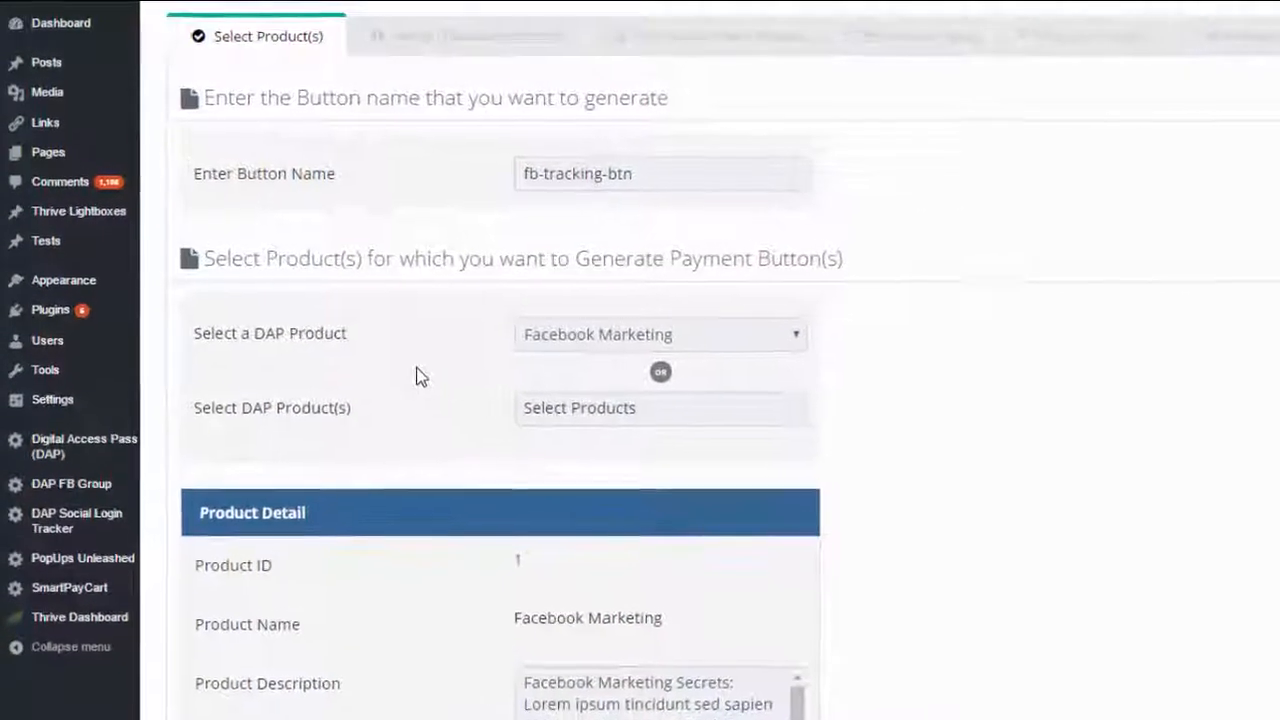
Select Facebook Marketing as the DAP product for the fb-tracking-btn payment button
{"action": "left_click", "coordinate": [742, 343]}
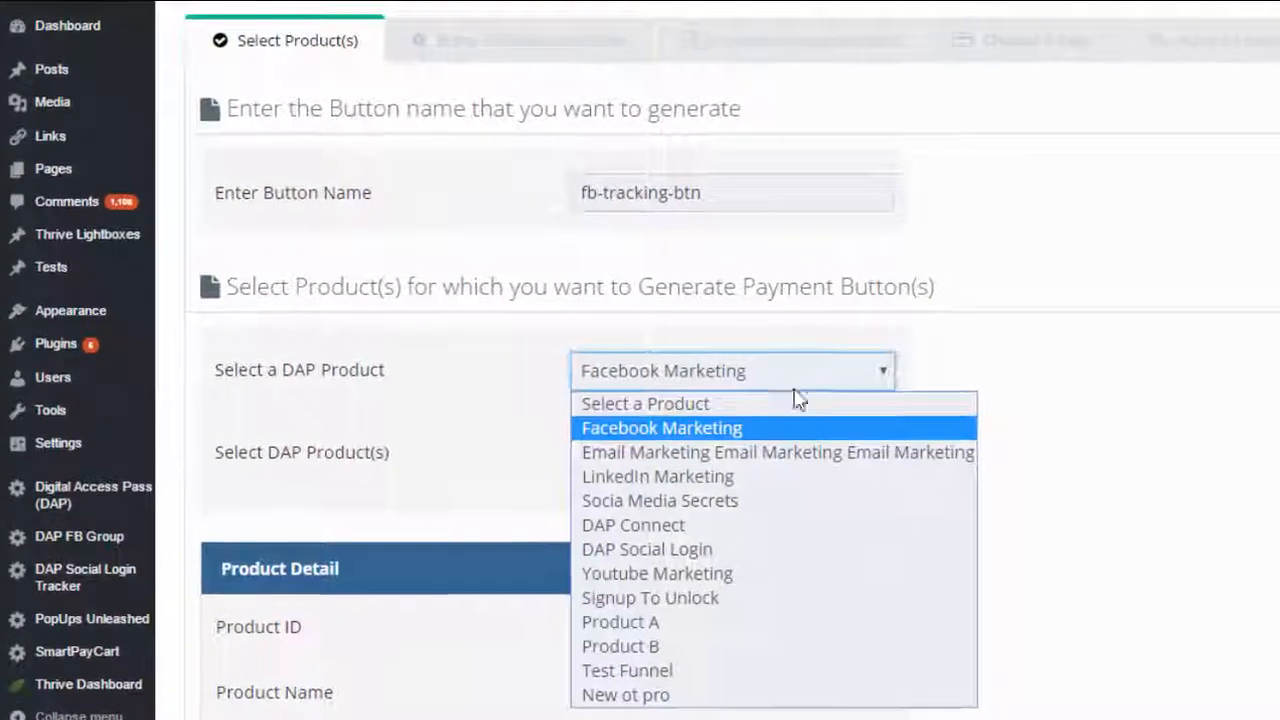
{"action": "left_click", "coordinate": [745, 440]}
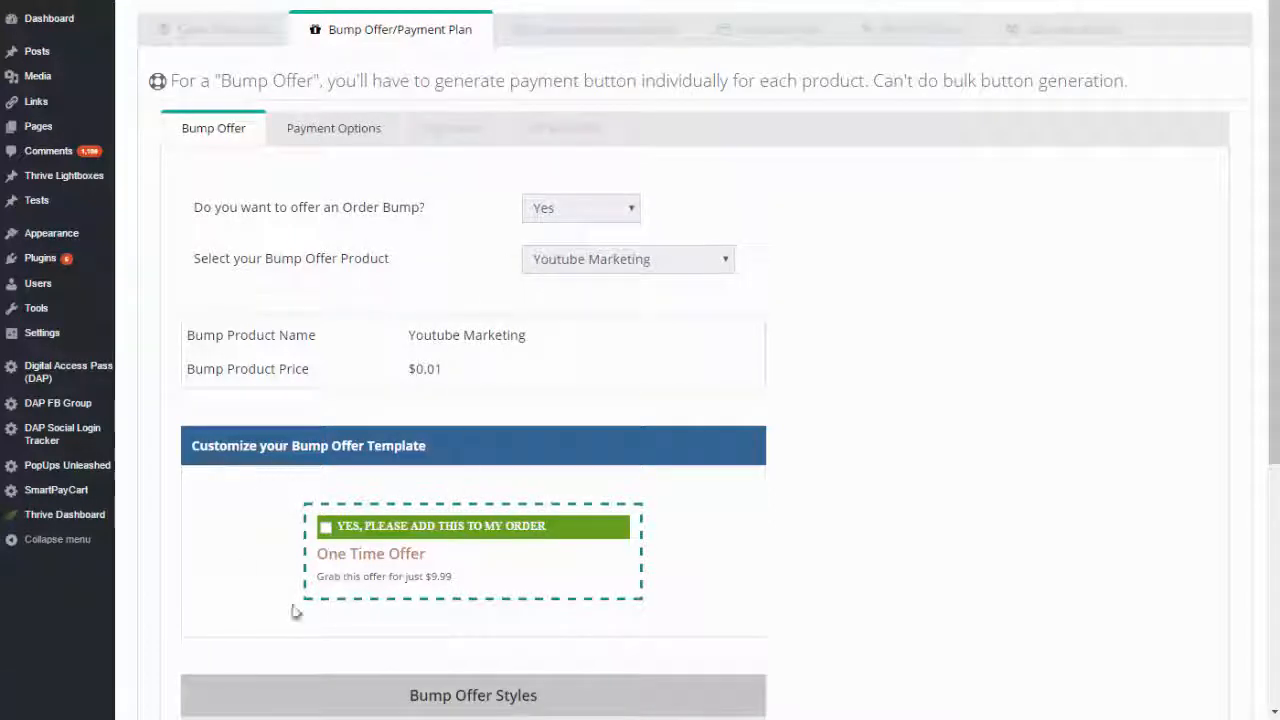
Review the order bump settings and bump offer template for the Youtube Marketing product
{"action": "scroll", "coordinate": [631, 569], "scroll_direction": "down", "scroll_amount": 1}
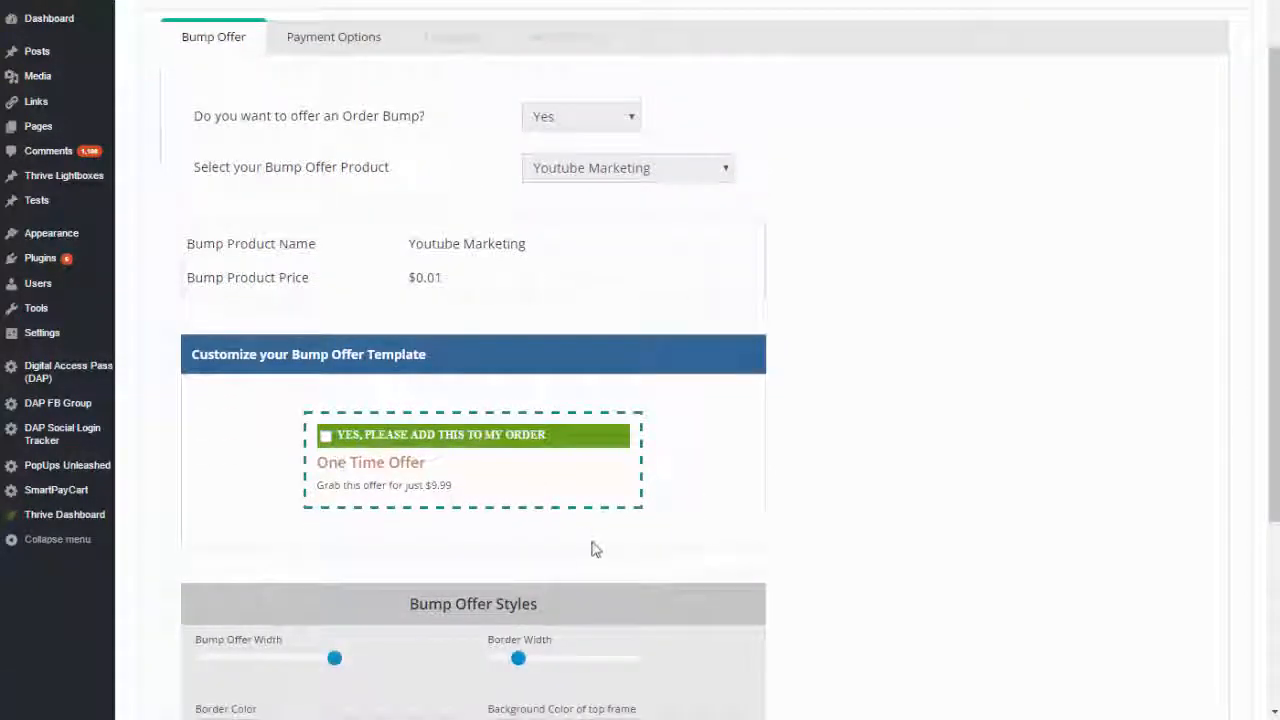
{"action": "scroll", "coordinate": [560, 540], "scroll_direction": "down", "scroll_amount": 1}
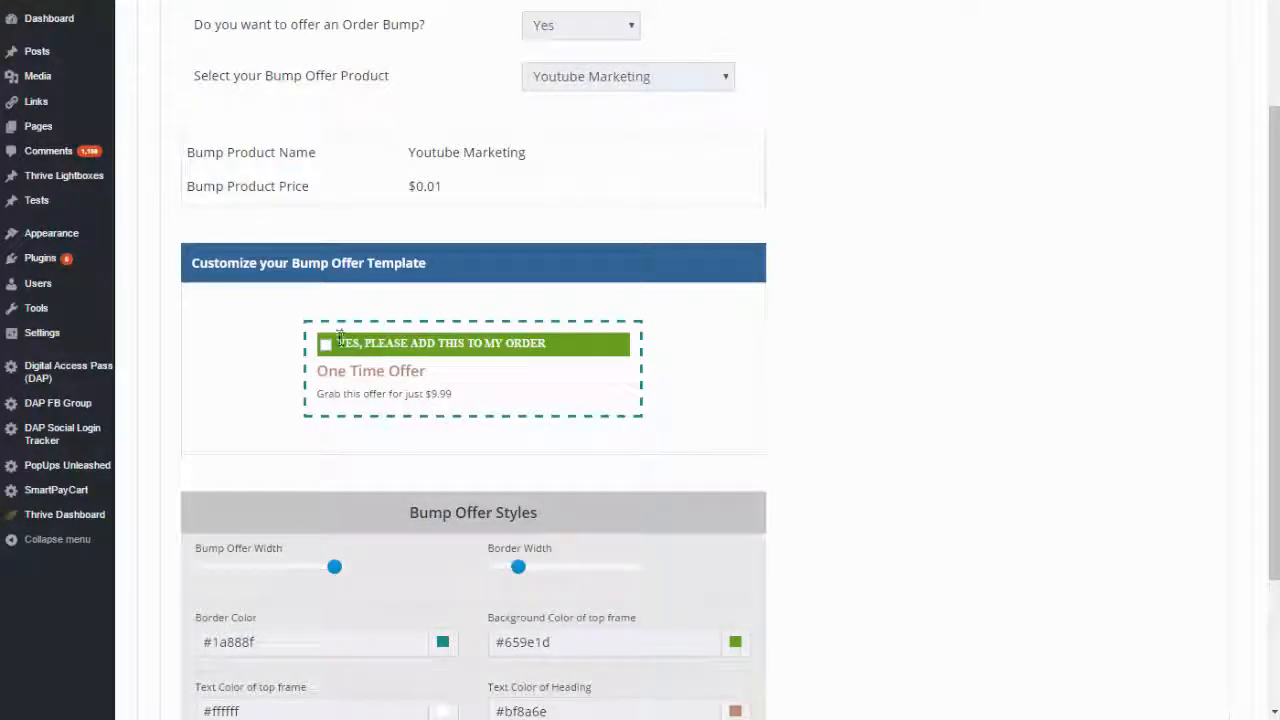
{"action": "double_click", "coordinate": [358, 370]}
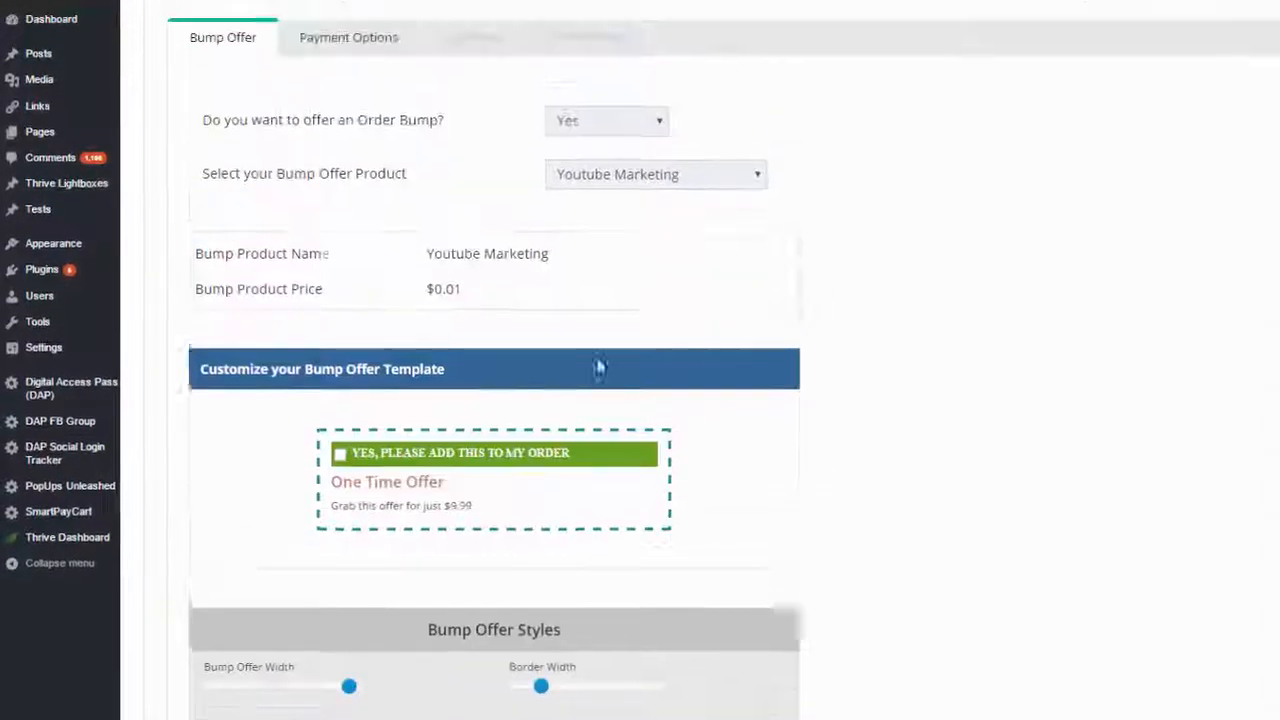
{"action": "scroll", "coordinate": [474, 166], "scroll_direction": "up", "scroll_amount": 1}
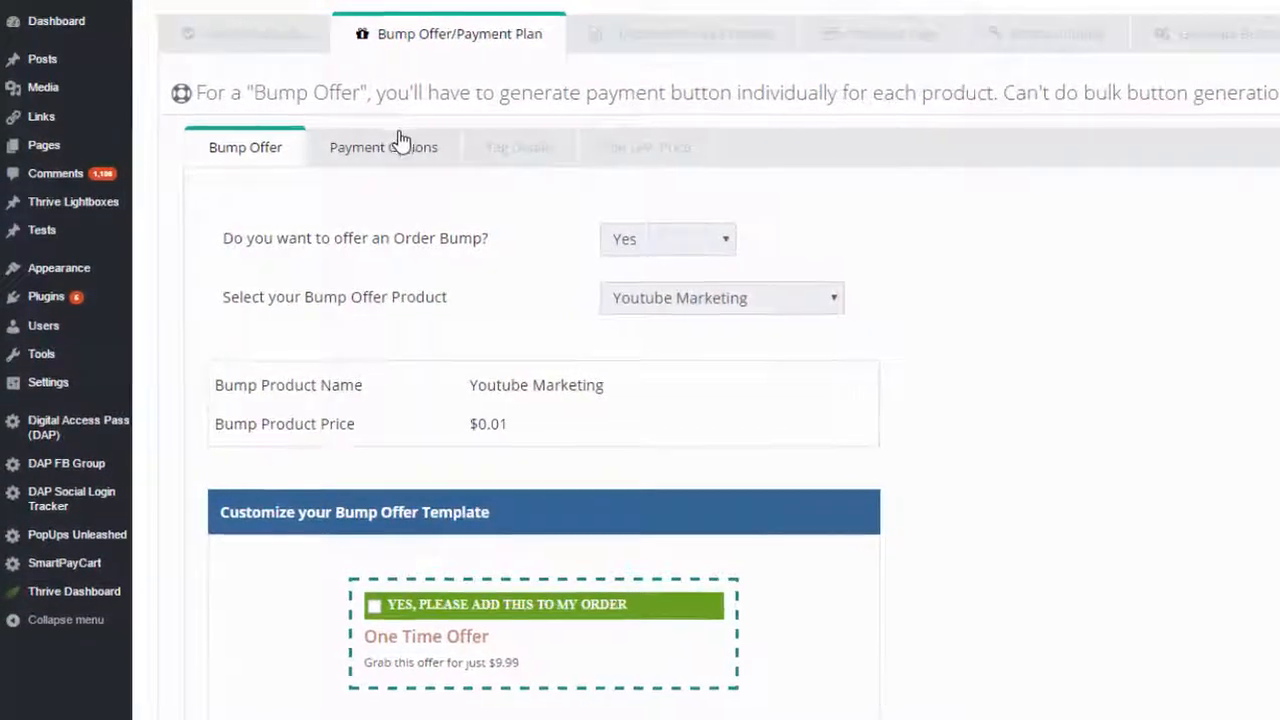
Review the button's payment options and highlight the tag name in the tag details
{"action": "left_click", "coordinate": [373, 152]}
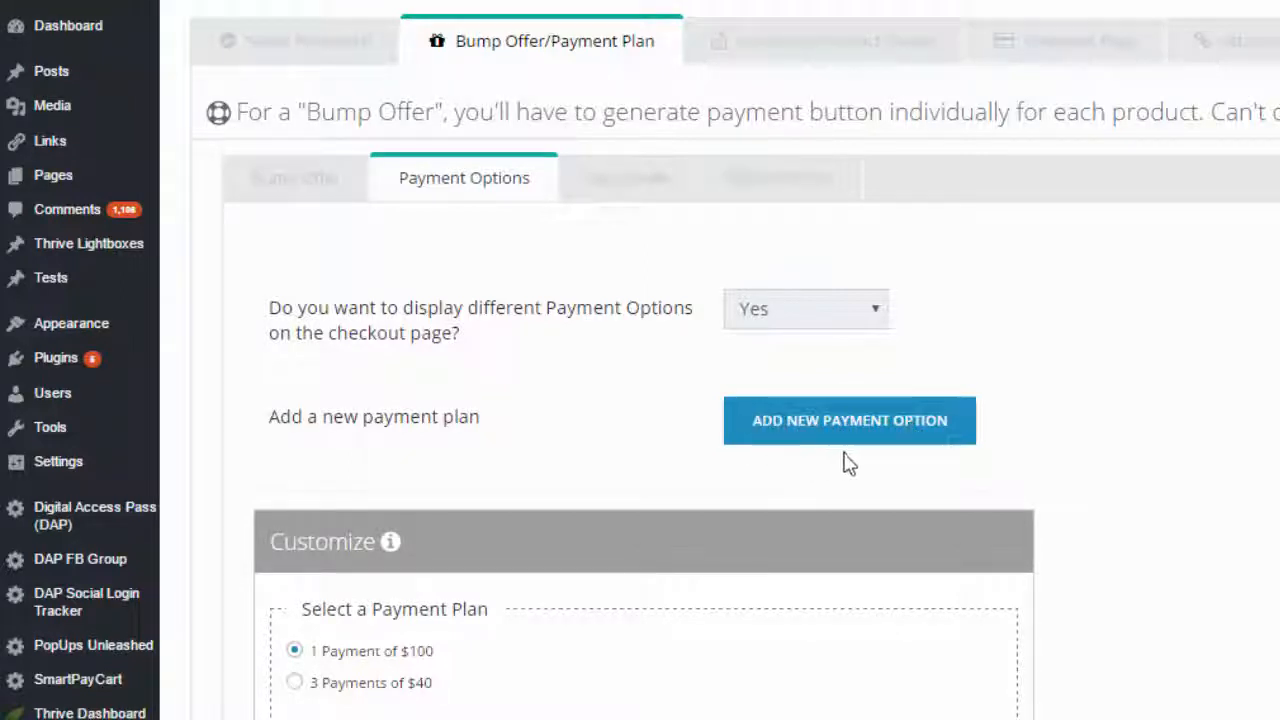
{"action": "left_click", "coordinate": [600, 182]}
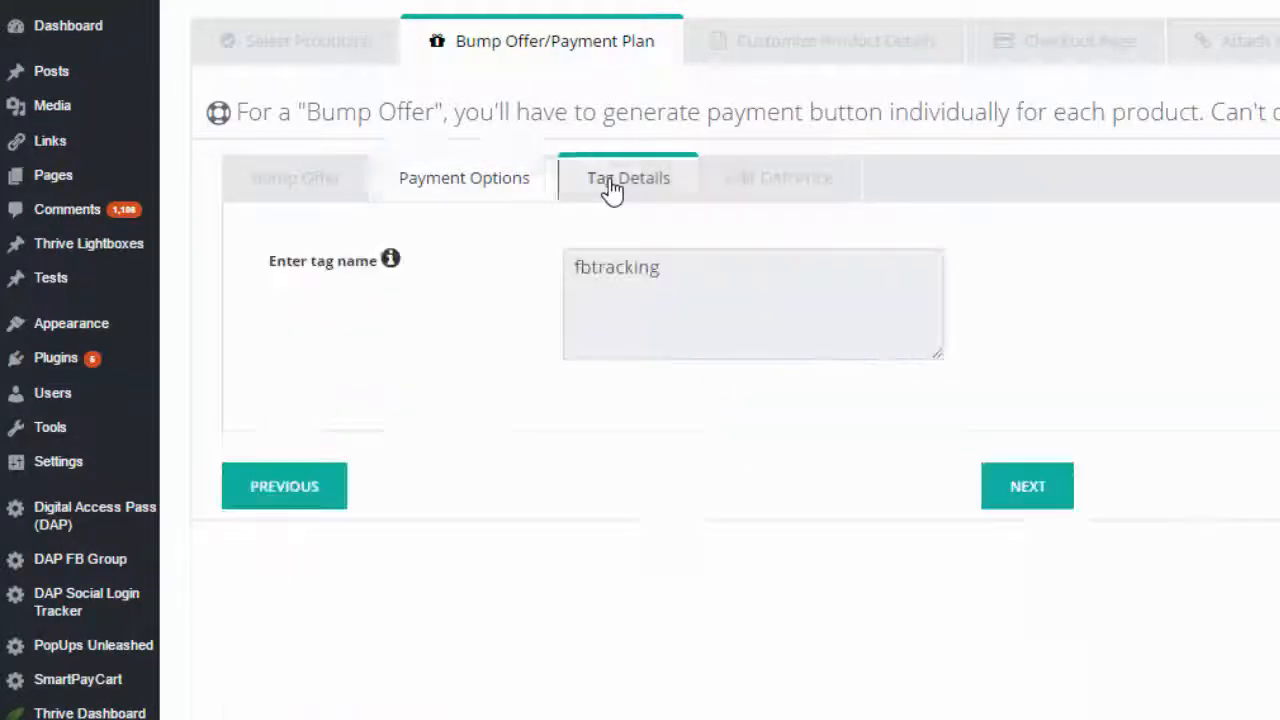
{"action": "left_click_drag", "start_coordinate": [686, 271], "coordinate": [517, 274]}
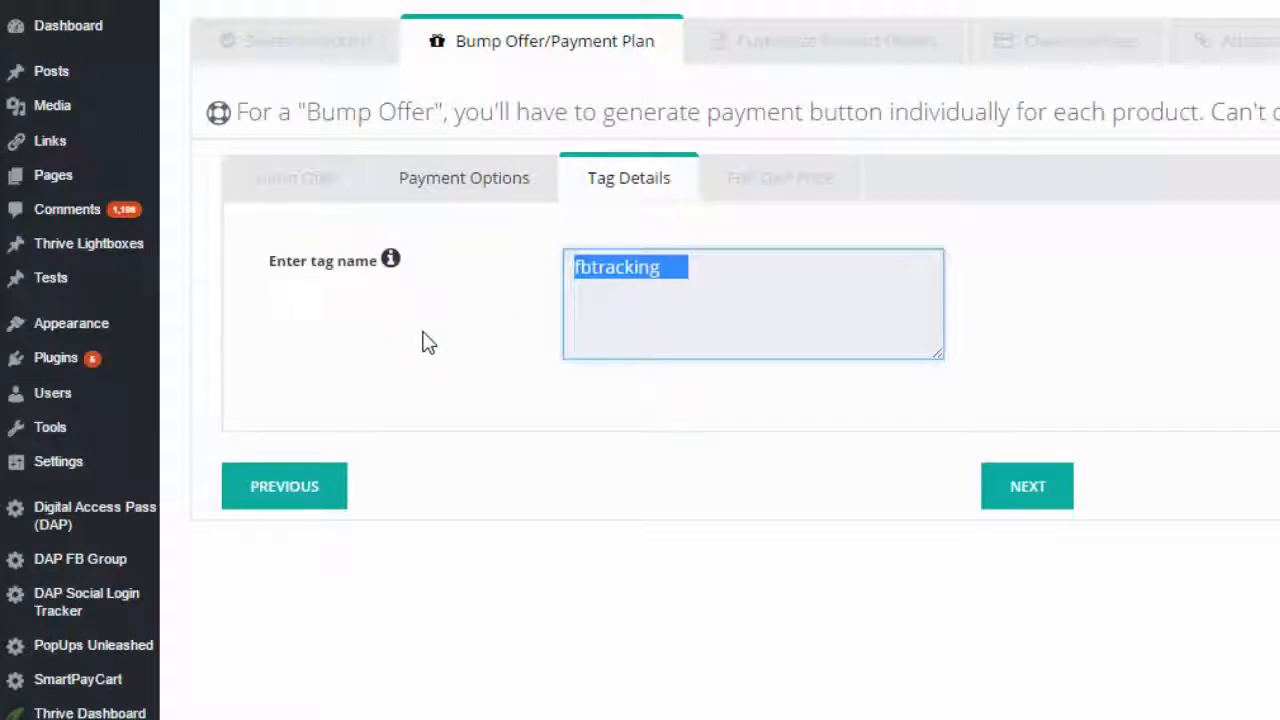
Review the payment button's DAP price editing choices and its new price field
{"action": "left_click", "coordinate": [800, 180]}
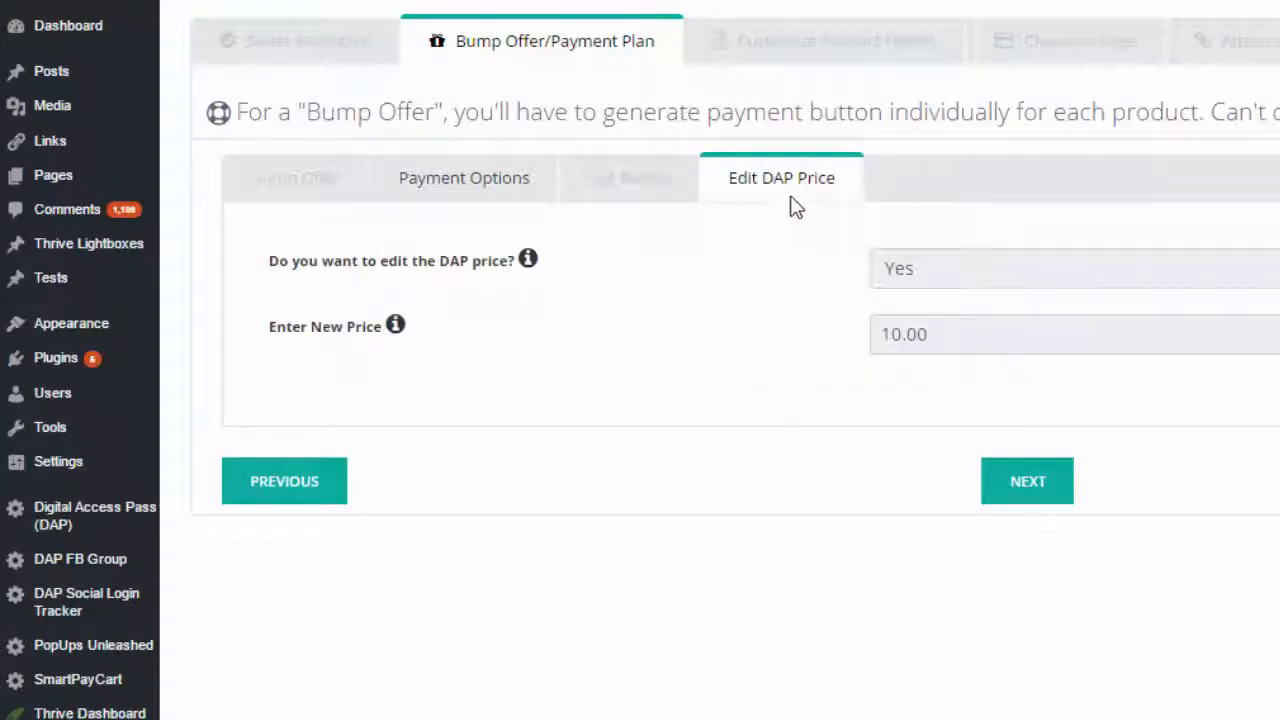
{"action": "left_click", "coordinate": [952, 283]}
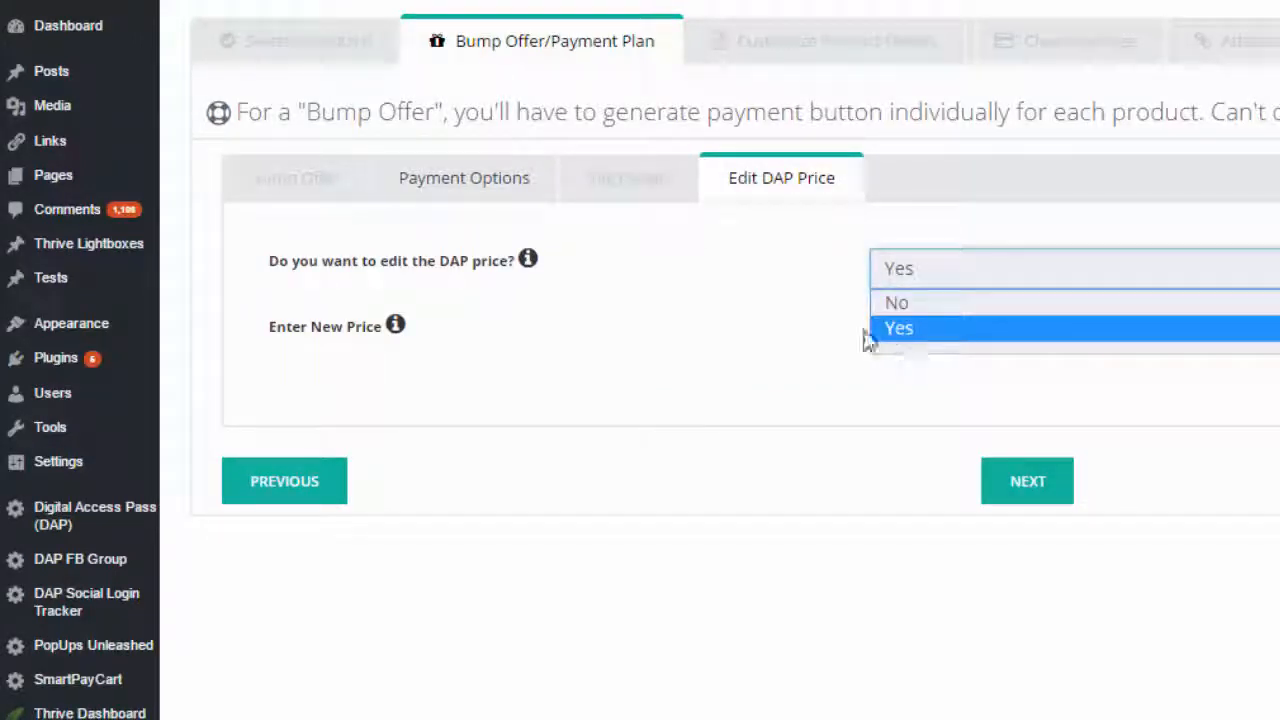
{"action": "left_click", "coordinate": [723, 303]}
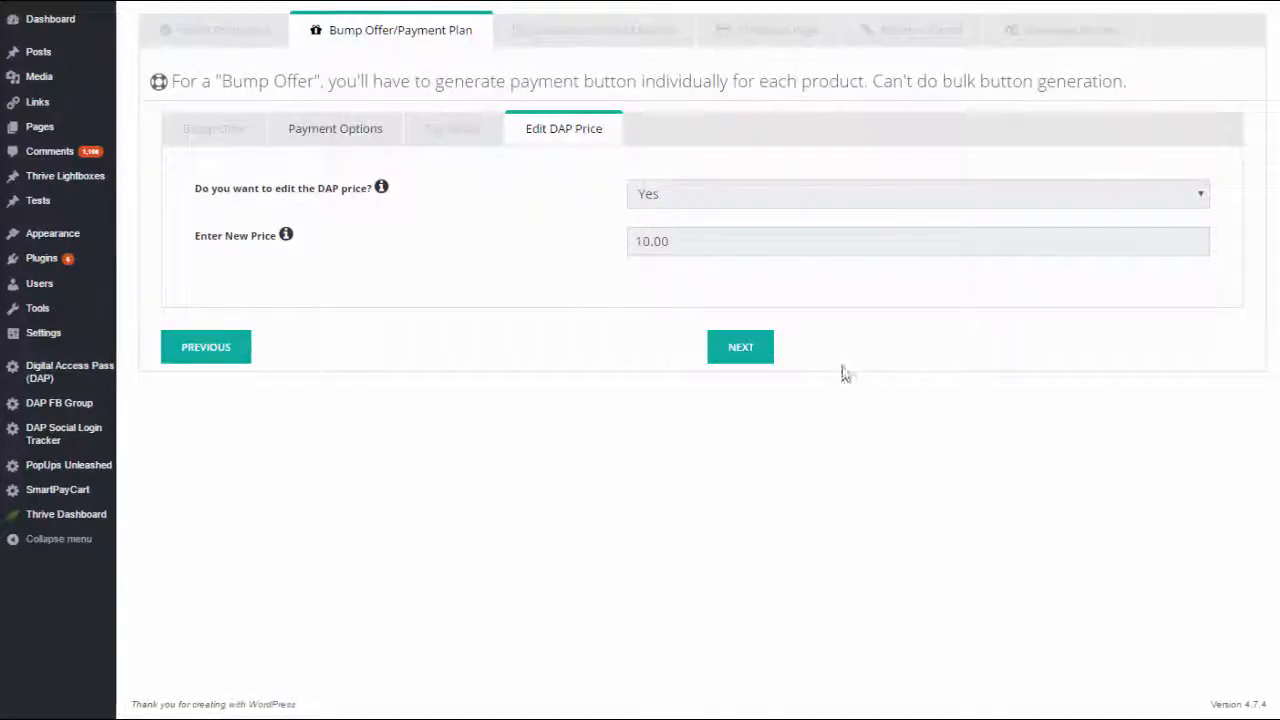
Review the Facebook Marketing product's header customization and the available coupon options in the product details
{"action": "left_click", "coordinate": [618, 39]}
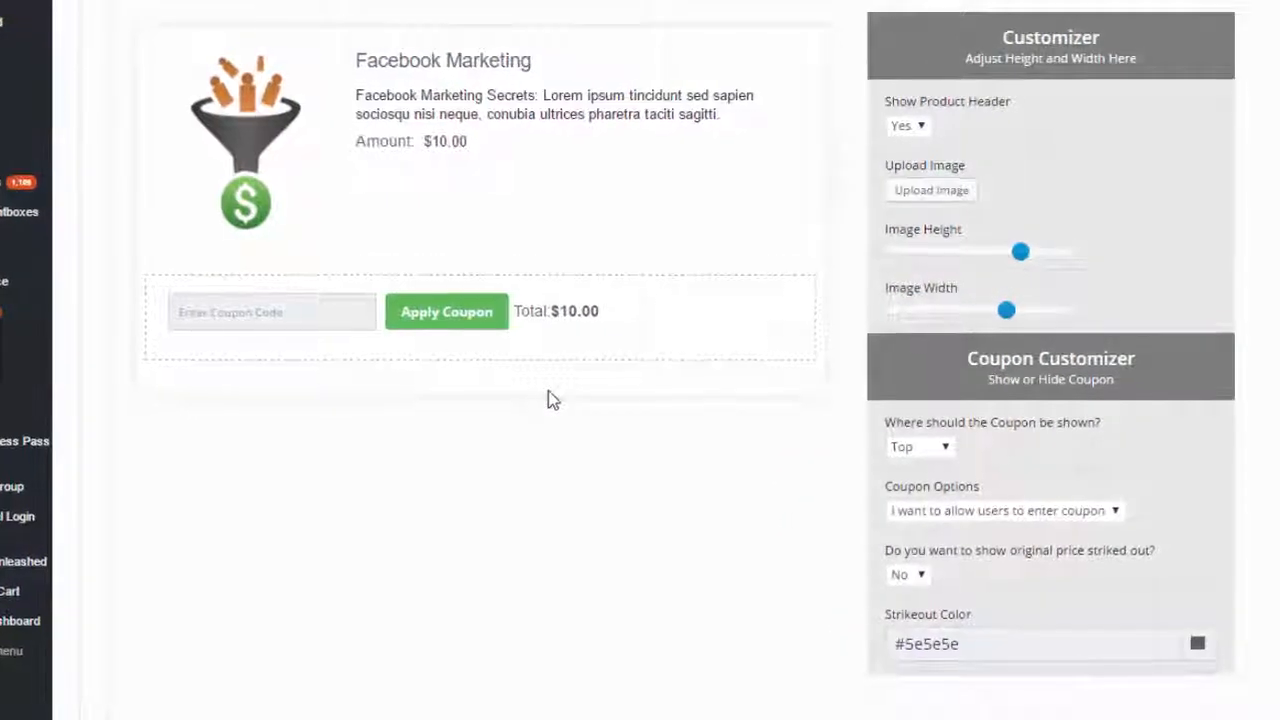
{"action": "left_click", "coordinate": [975, 522]}
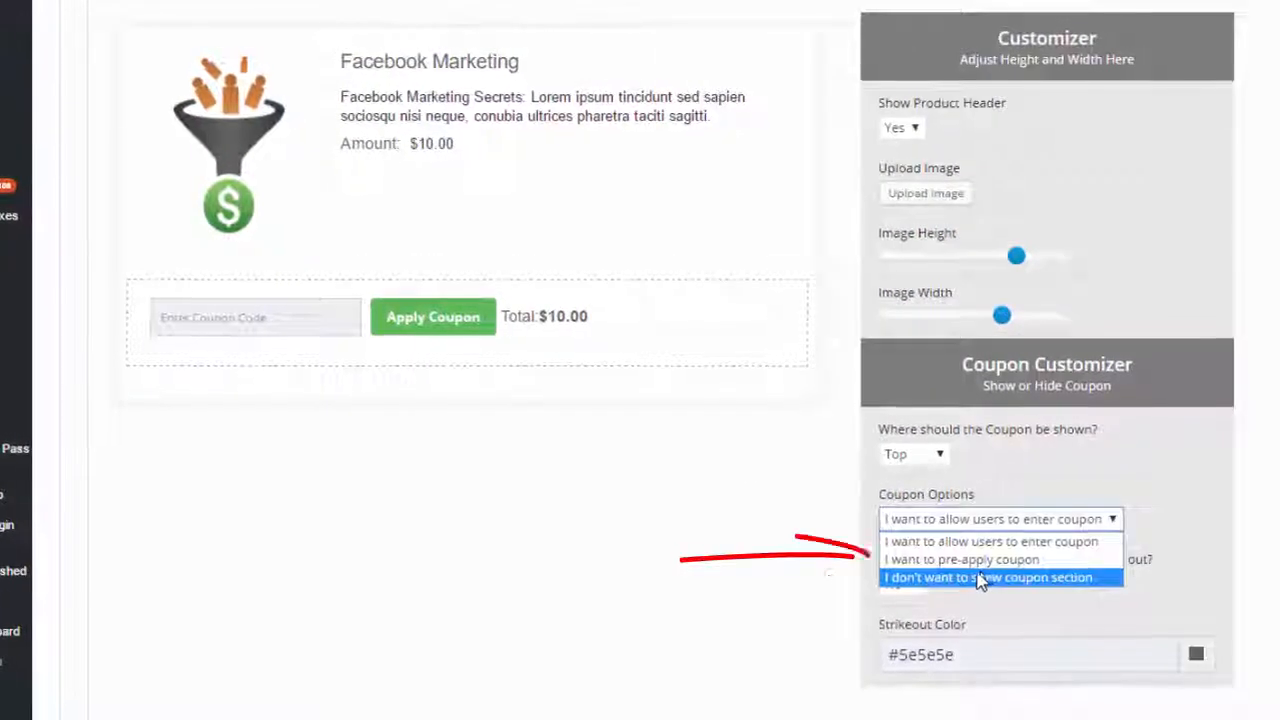
{"action": "left_click", "coordinate": [541, 560]}
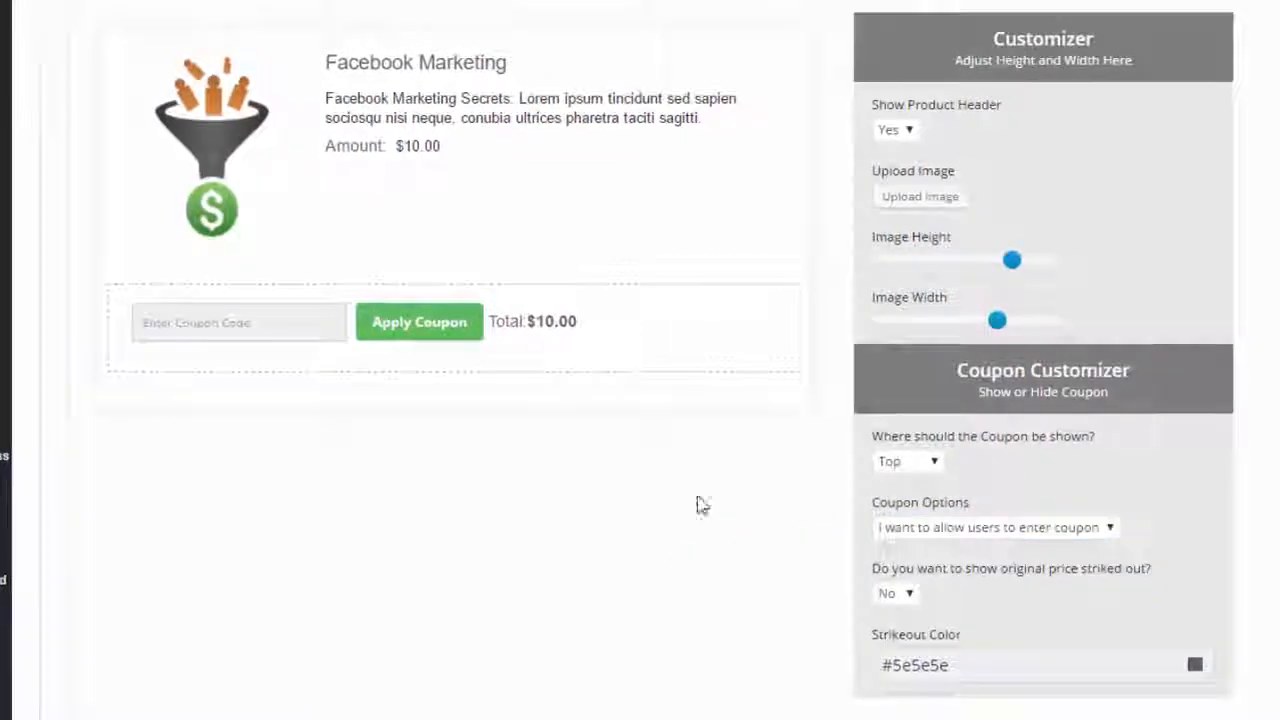
{"action": "scroll", "coordinate": [642, 548], "scroll_direction": "up", "scroll_amount": 2}
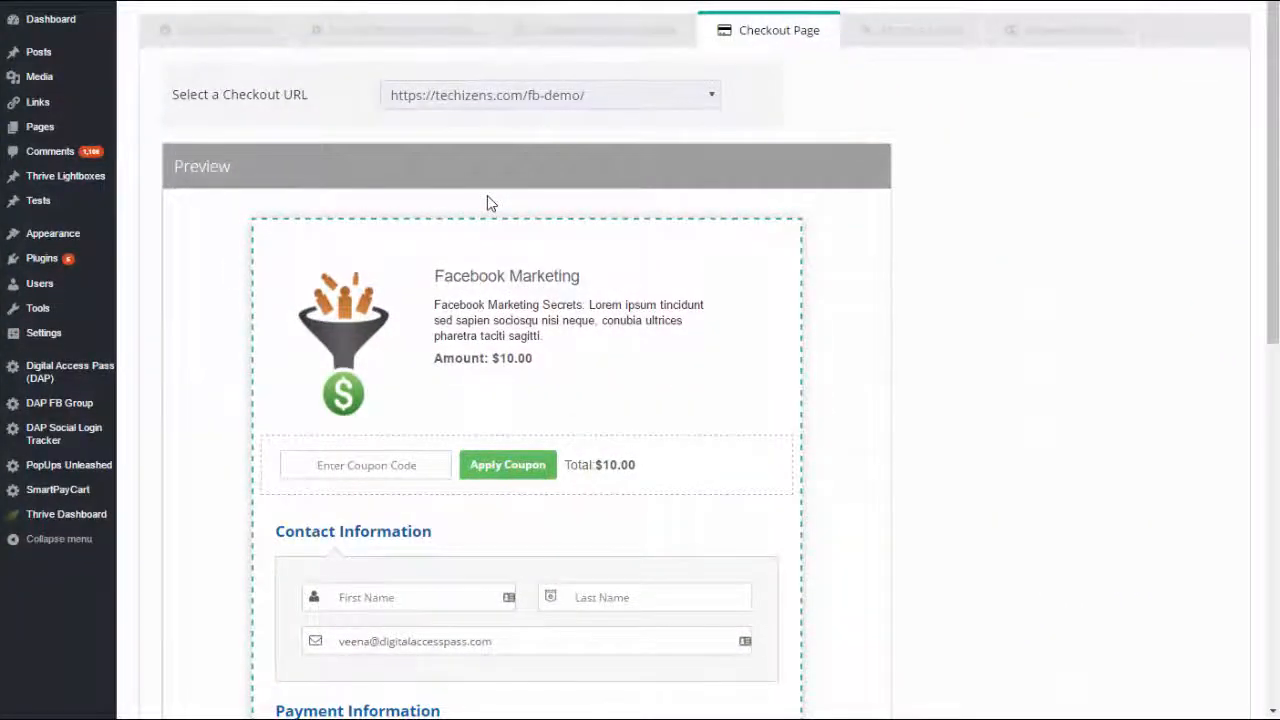
Review the available checkout URLs and the full preview of the fb-demo checkout page, including its order bump and payment fields
{"action": "left_click", "coordinate": [560, 93]}
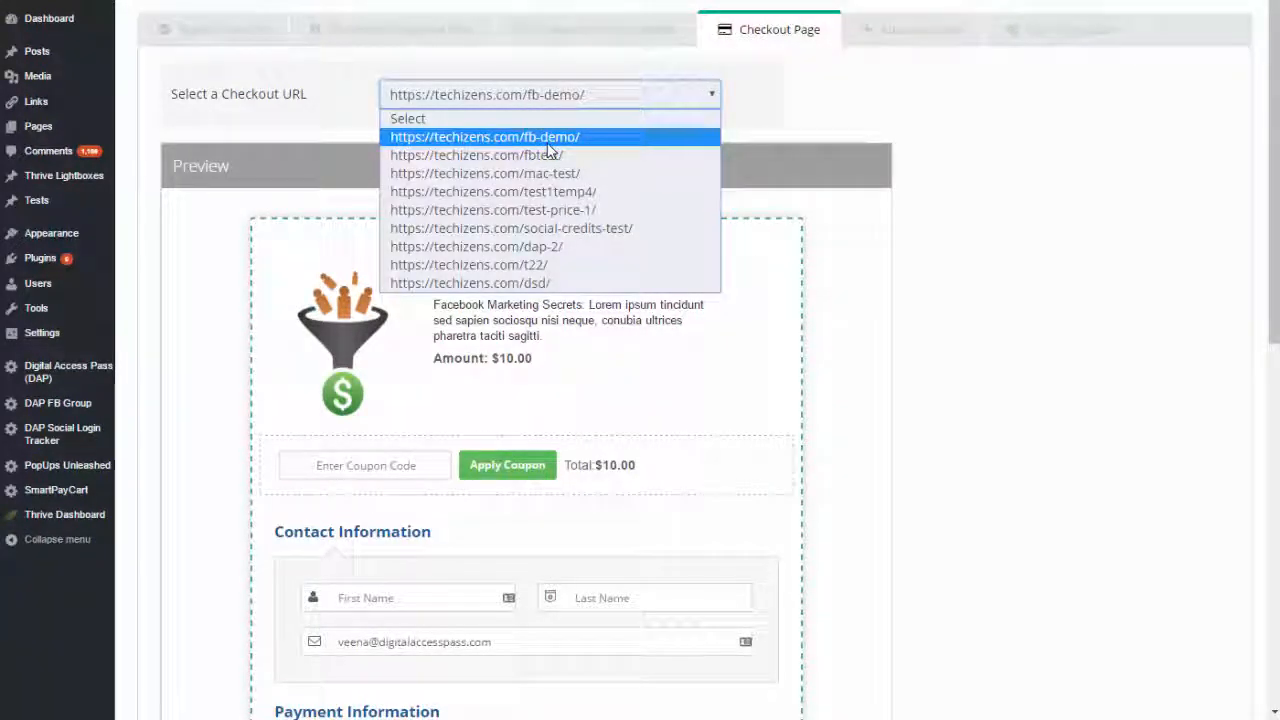
{"action": "left_click", "coordinate": [945, 215]}
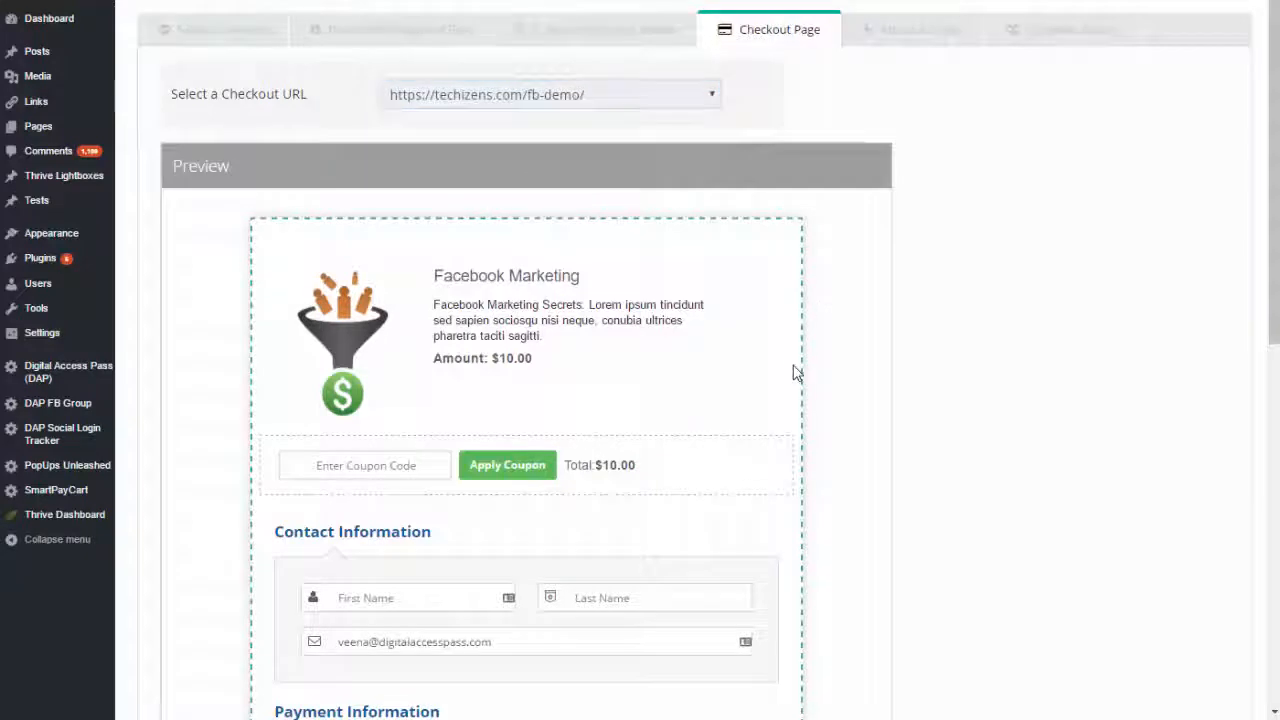
{"action": "scroll", "coordinate": [796, 371], "scroll_direction": "down", "scroll_amount": 2}
{"action": "scroll", "coordinate": [796, 371], "scroll_direction": "down", "scroll_amount": 3}
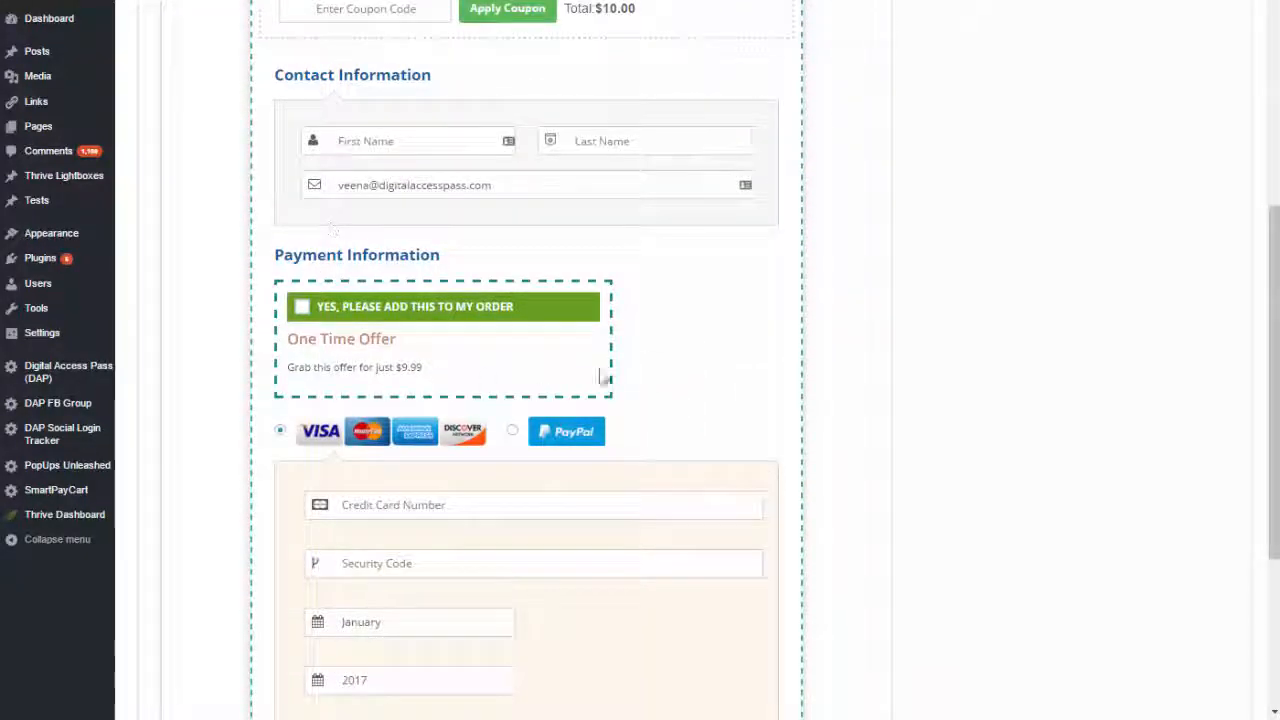
{"action": "scroll", "coordinate": [925, 419], "scroll_direction": "down", "scroll_amount": 3}
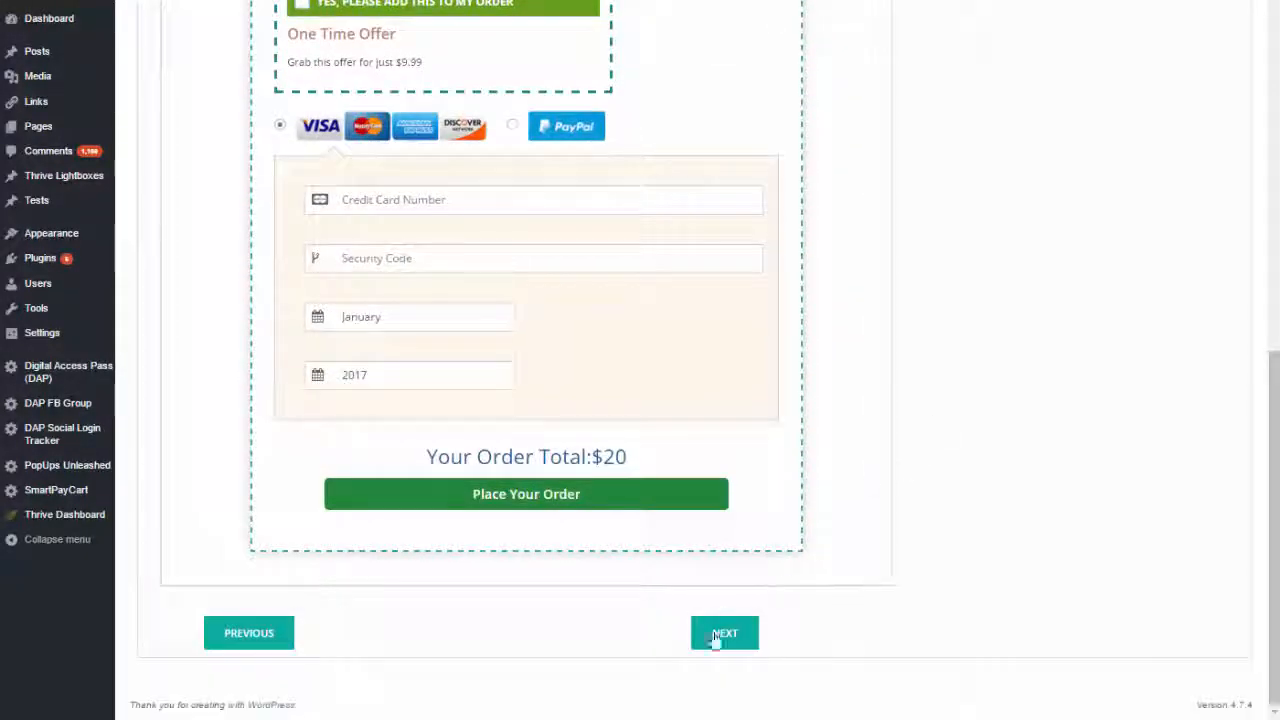
Continue past the checkout page and examine the Buy Now button styles, sandbox or live mode, bare link and payment button code
{"action": "left_click", "coordinate": [724, 634]}
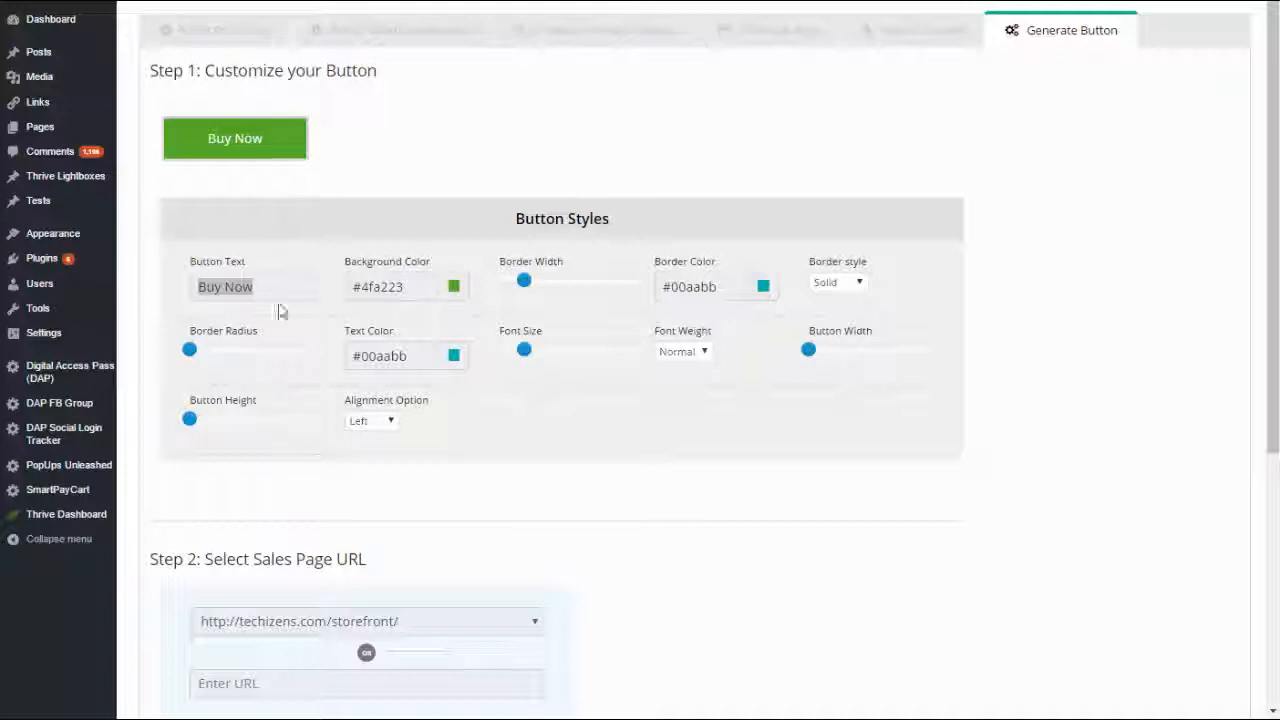
{"action": "scroll", "coordinate": [400, 510], "scroll_direction": "down", "scroll_amount": 4}
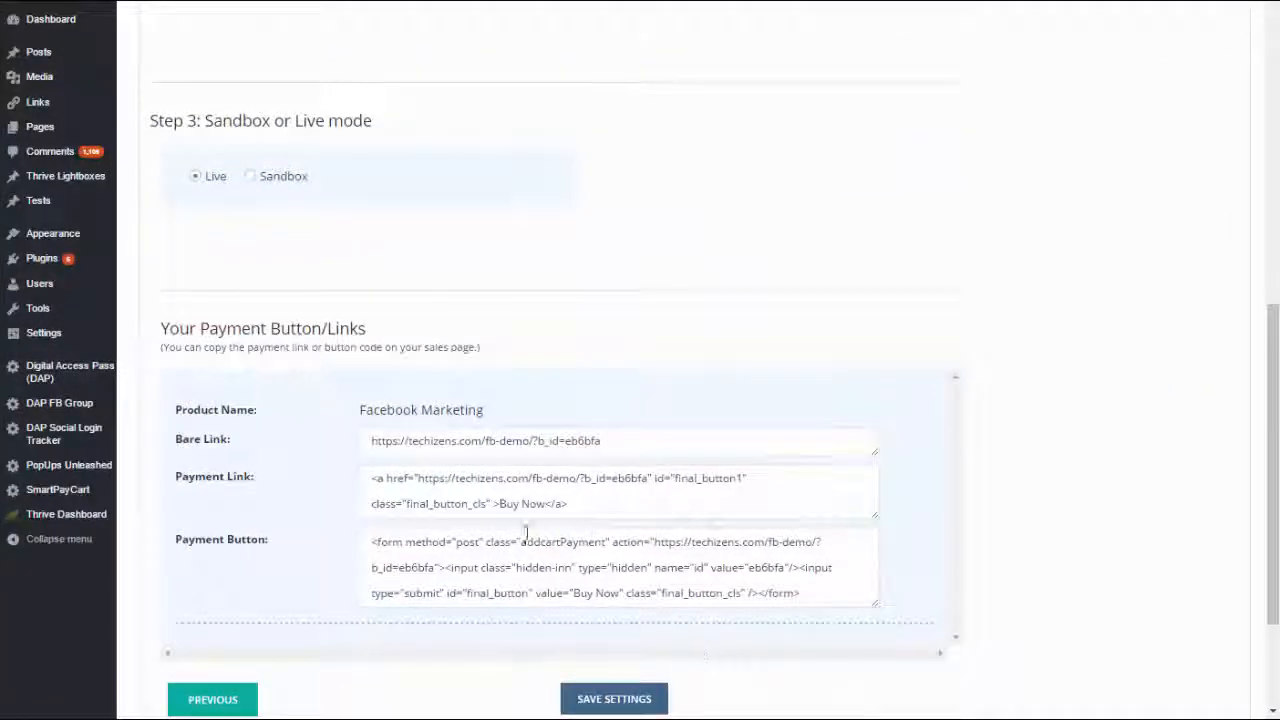
{"action": "left_click", "coordinate": [638, 448]}
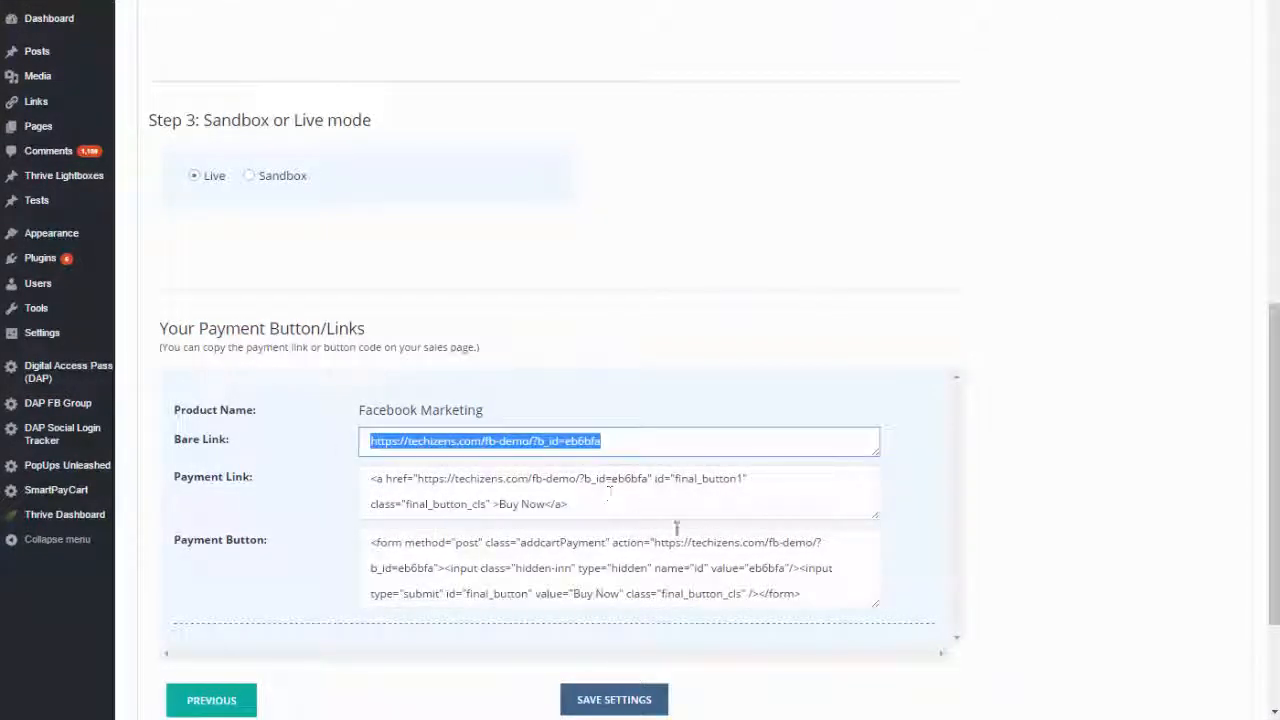
{"action": "left_click", "coordinate": [376, 541]}
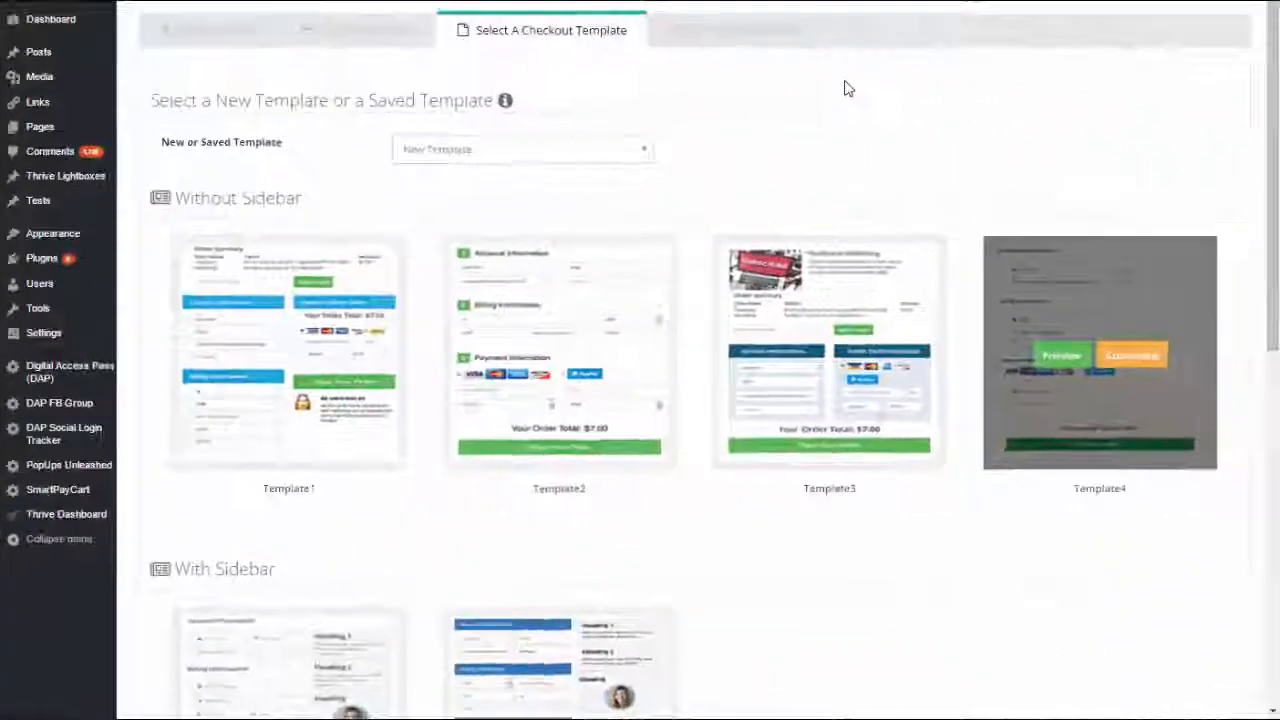